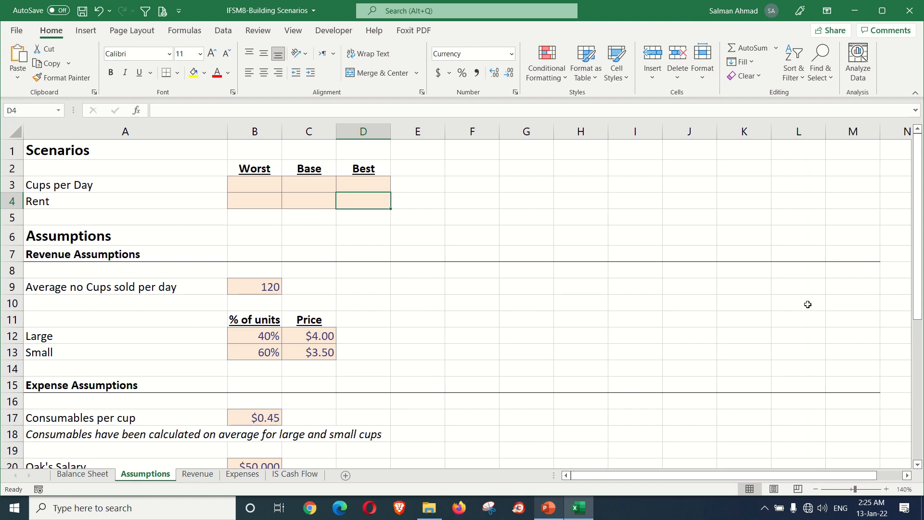
# Step: Examine the Sources of Funds and Uses of Funds tables on the Balance Sheet worksheet
pyautogui.click(106, 476)
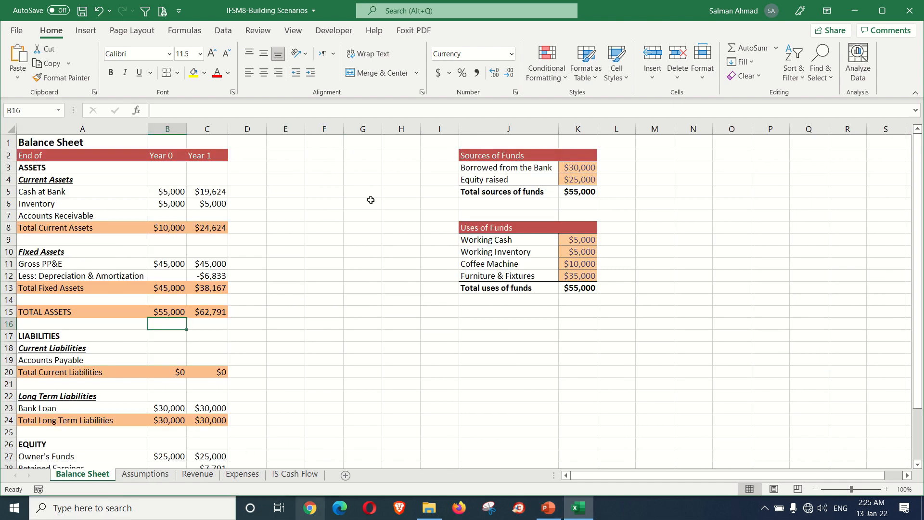
pyautogui.click(474, 158)
pyautogui.click(506, 230)
pyautogui.moveTo(459, 155); pyautogui.dragTo(573, 288)
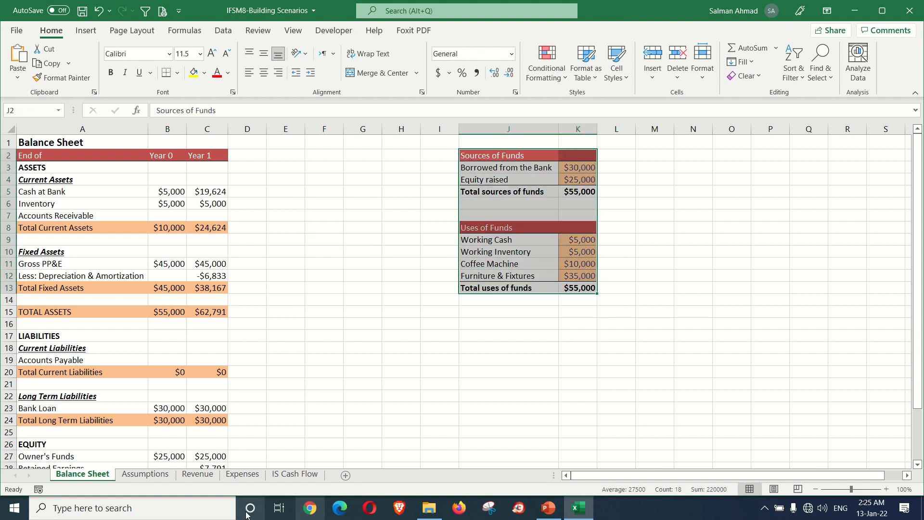
# Step: Review the inputs and monthly forecasts on the Assumptions, Revenue and Expenses worksheets
pyautogui.click(144, 474)
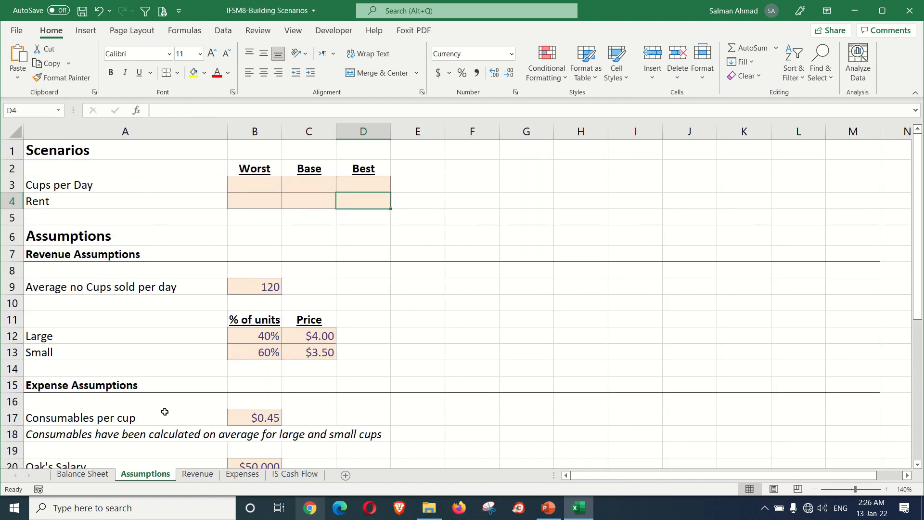
pyautogui.scroll(-8, 251, 381)
pyautogui.scroll(1, 253, 380)
pyautogui.scroll(8, 253, 380)
pyautogui.click(197, 474)
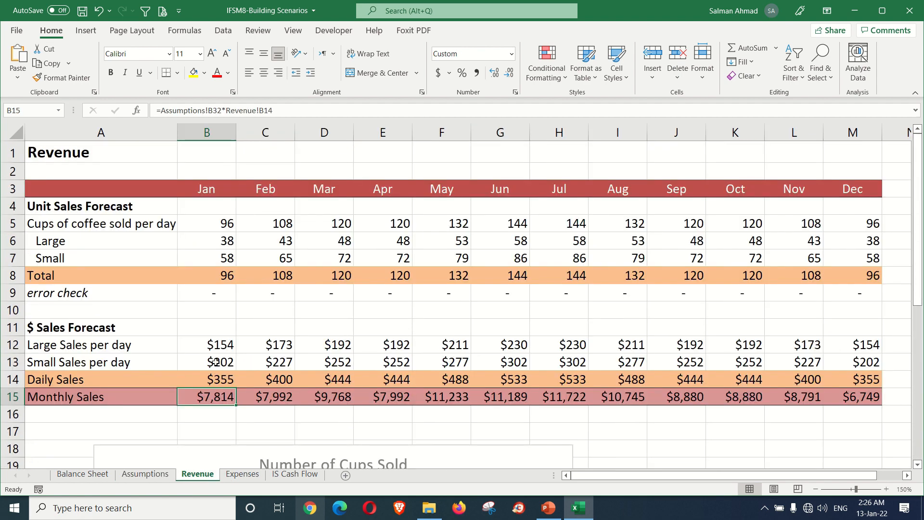
pyautogui.click(236, 476)
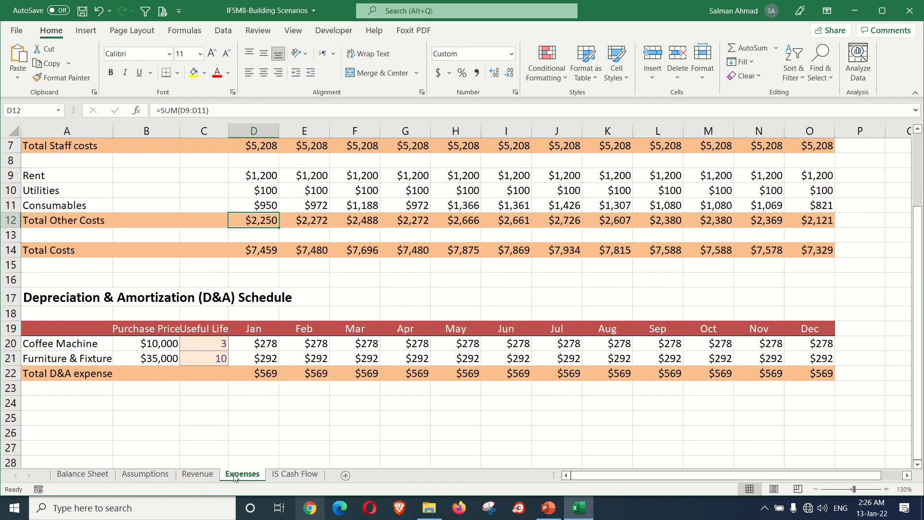
pyautogui.scroll(2, 291, 404)
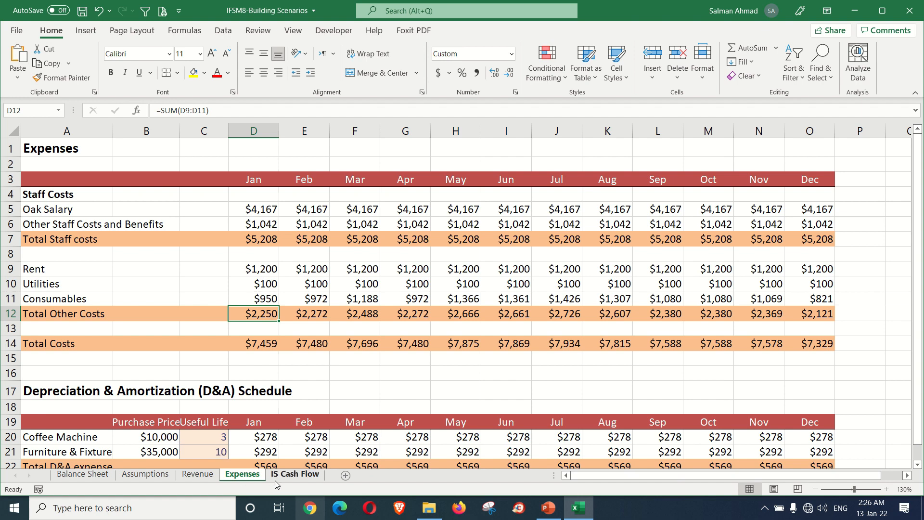
# Step: Examine the Forecast Profit & Loss and the Forecast Cashflow Statement on the IS Cash Flow worksheet
pyautogui.click(295, 474)
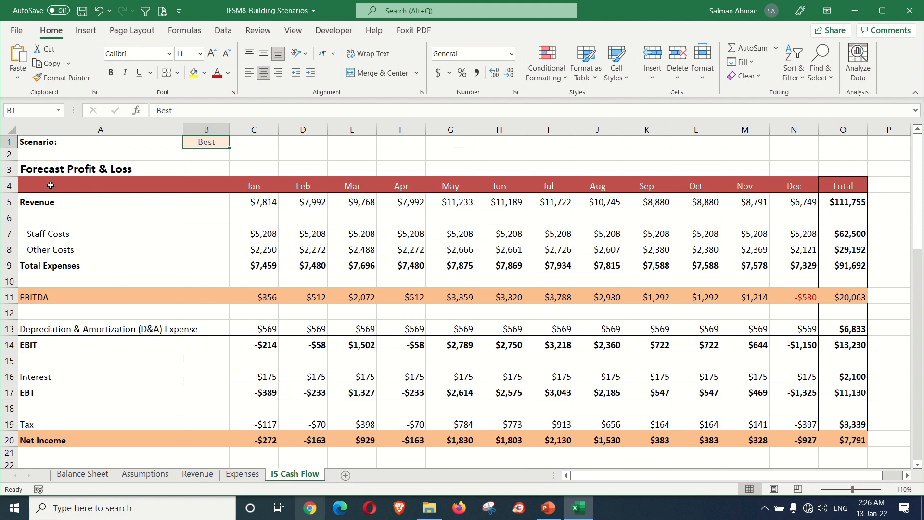
pyautogui.moveTo(41, 172); pyautogui.dragTo(859, 436)
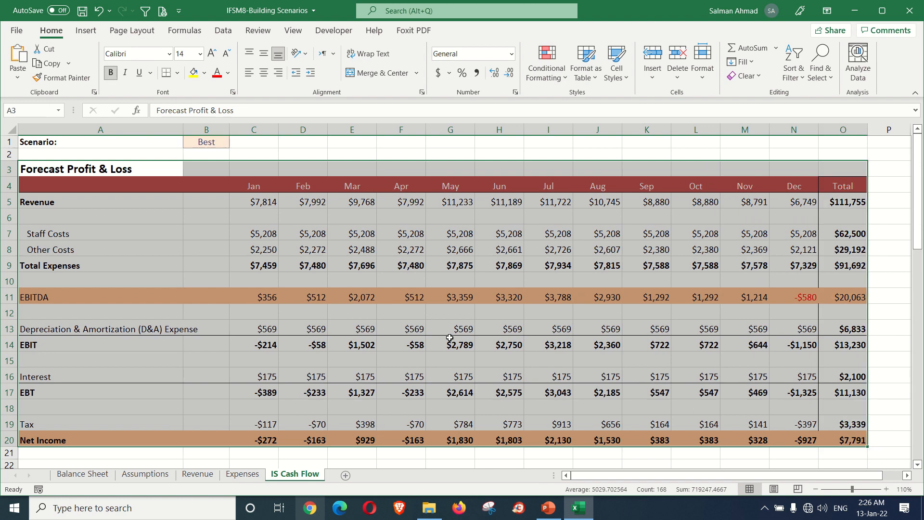
pyautogui.scroll(-6, 450, 337)
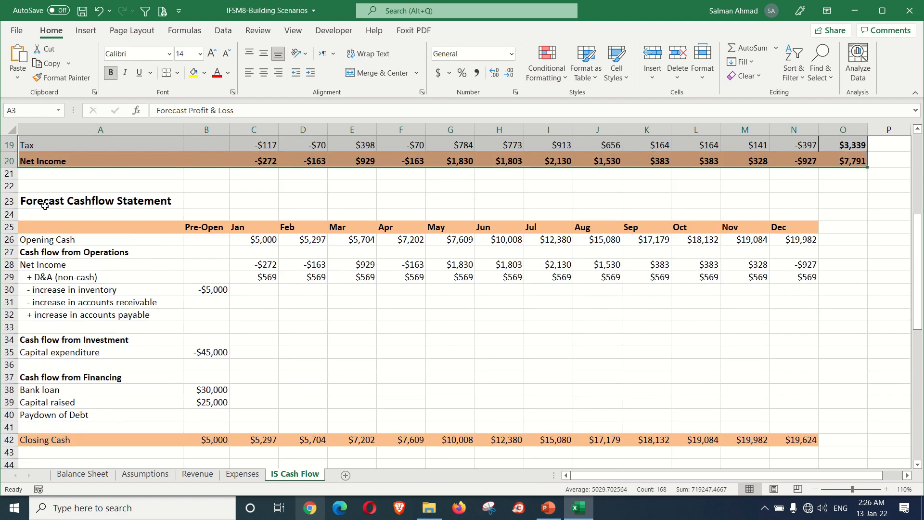
pyautogui.moveTo(43, 205); pyautogui.dragTo(788, 439)
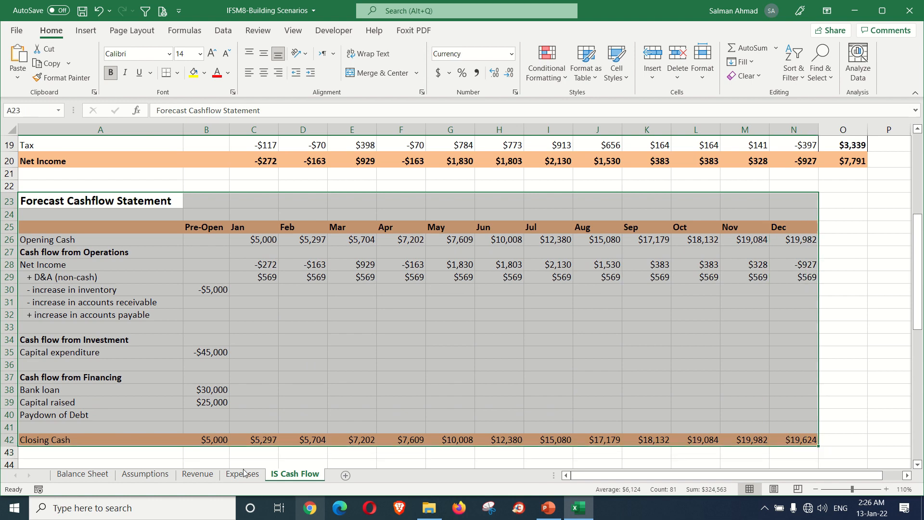
# Step: Review the Balance Sheet's assets, liabilities and equity, and inspect the Year 0 and Year 1 error check cells
pyautogui.click(82, 473)
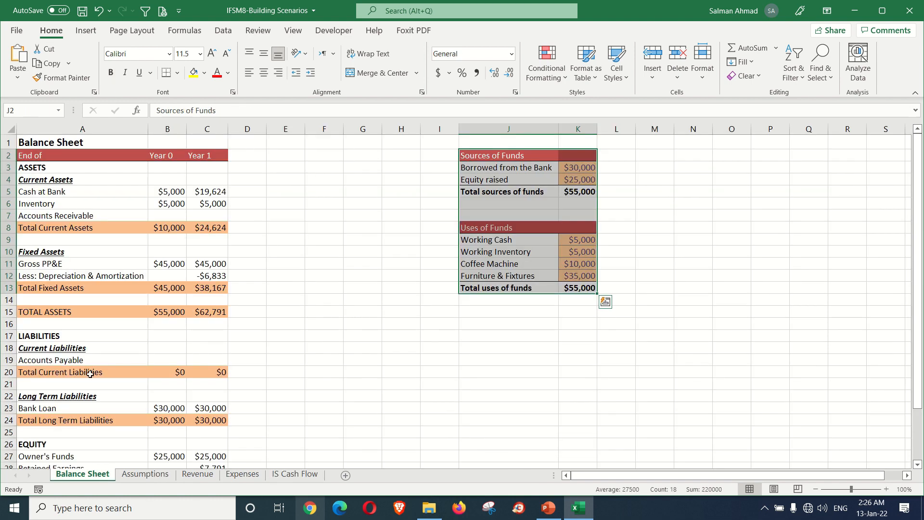
pyautogui.scroll(-3, 78, 277)
pyautogui.scroll(3, 78, 277)
pyautogui.scroll(-2, 138, 366)
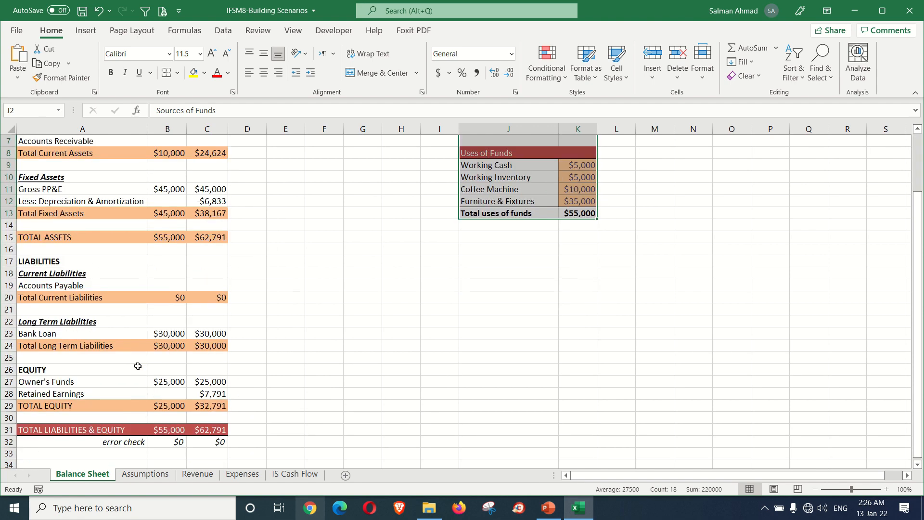
pyautogui.scroll(2, 138, 366)
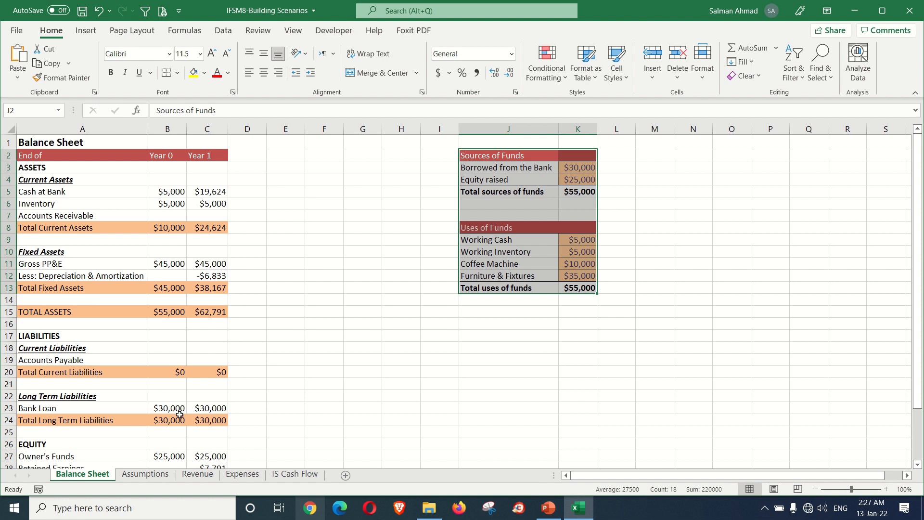
pyautogui.click(346, 357)
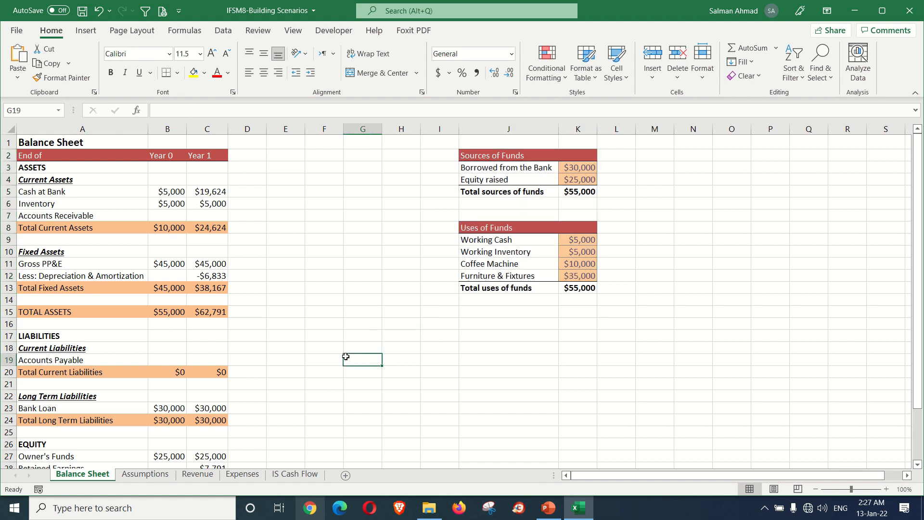
pyautogui.scroll(-2, 117, 347)
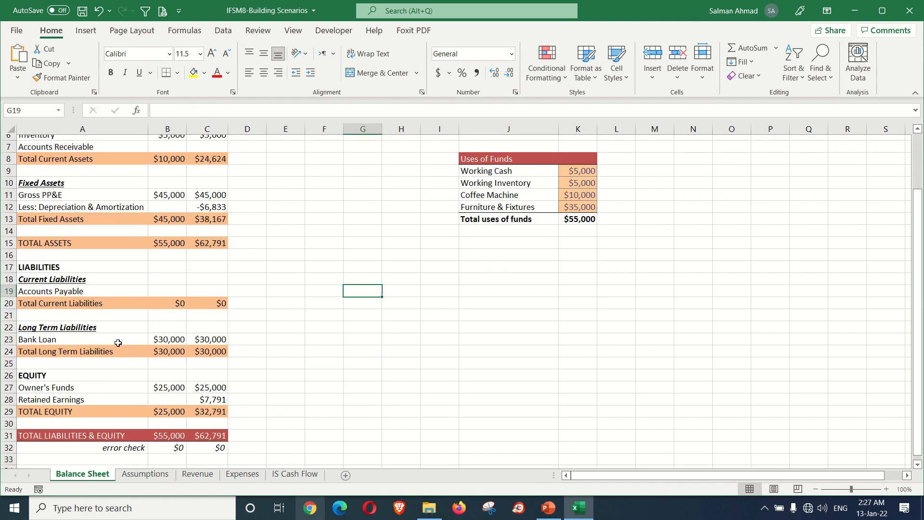
pyautogui.click(164, 442)
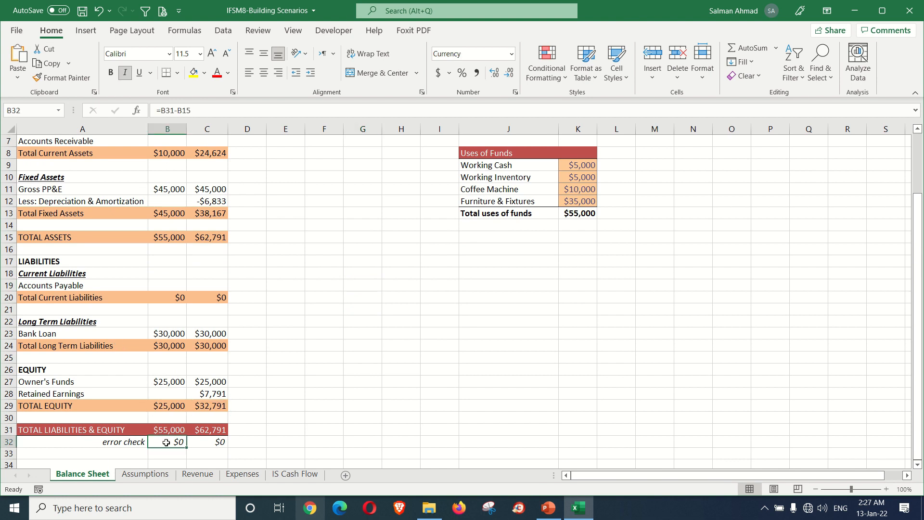
pyautogui.click(199, 444)
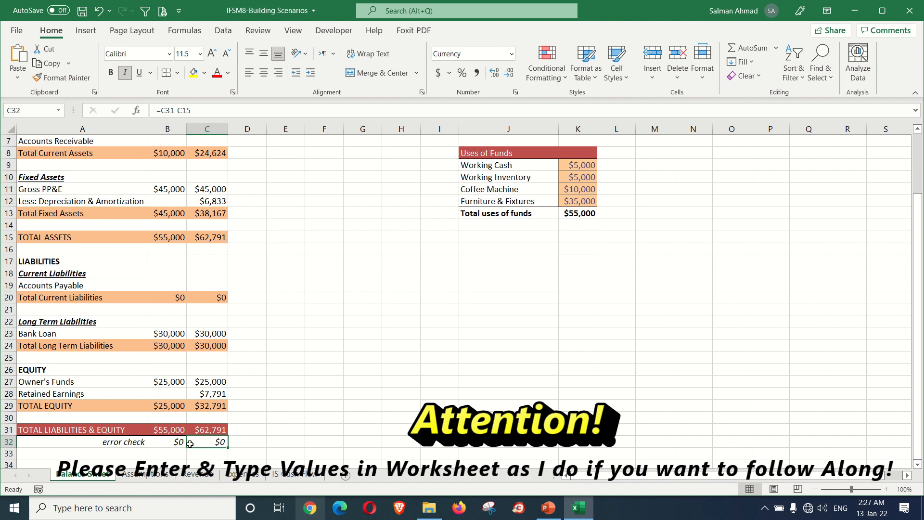
# Step: Clear the hard-coded Year 1 Retained Earnings in C28 and inspect the Year 1 error check in C32
pyautogui.click(203, 394)
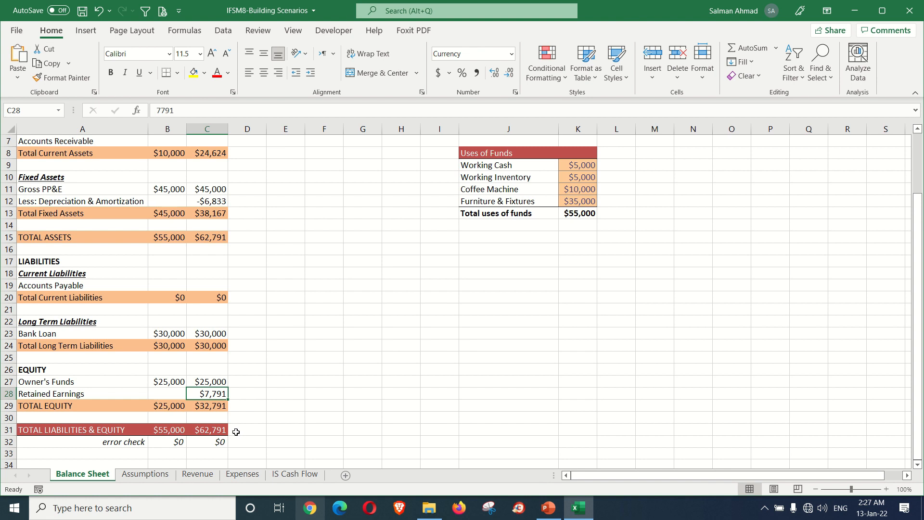
pyautogui.press('Delete')
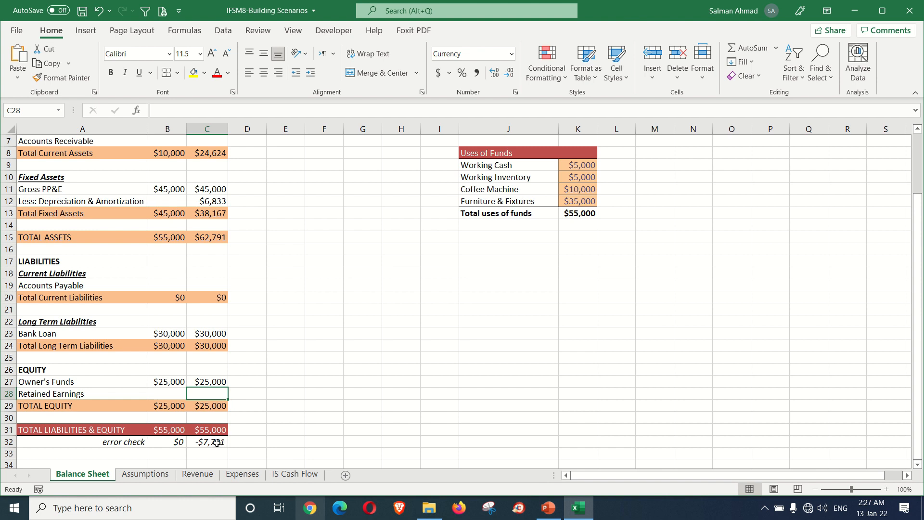
pyautogui.click(216, 442)
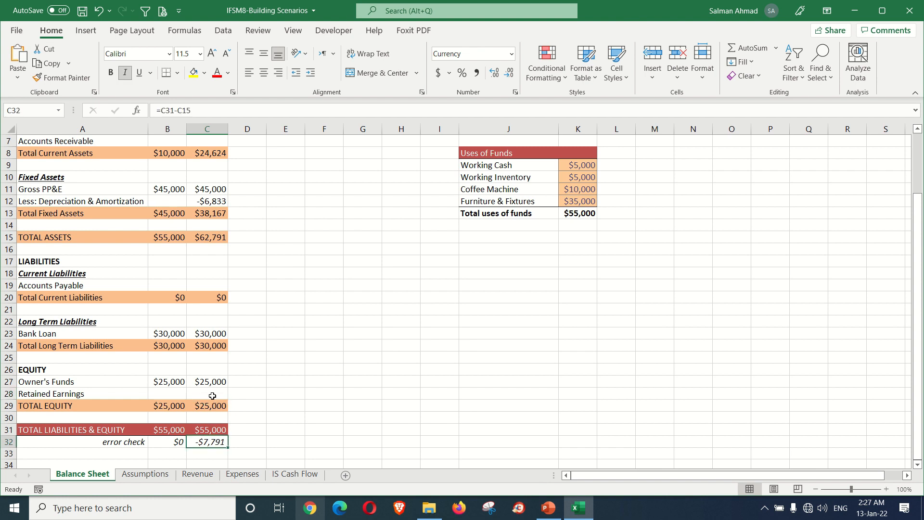
# Step: Link Year 1 Retained Earnings in C28 to the total Net Income with the formula ='IS Cash Flow'!O20
pyautogui.click(211, 395)
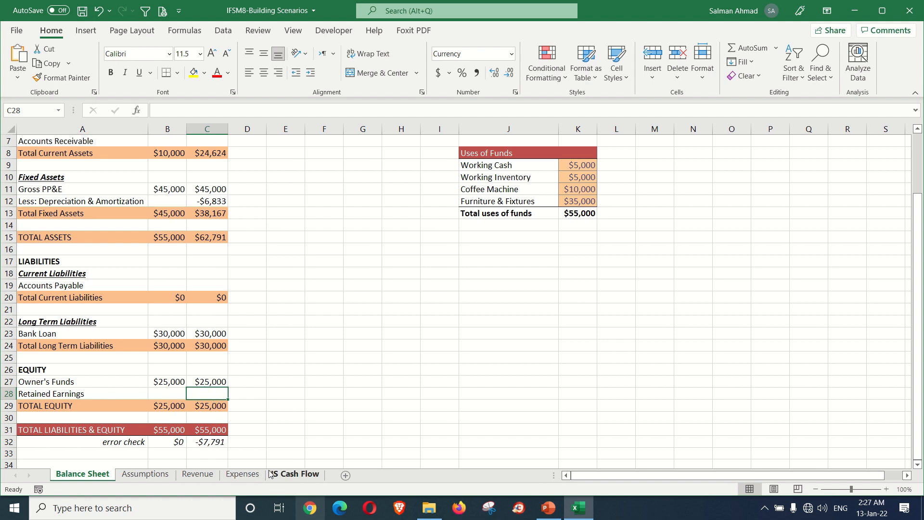
pyautogui.write('=')
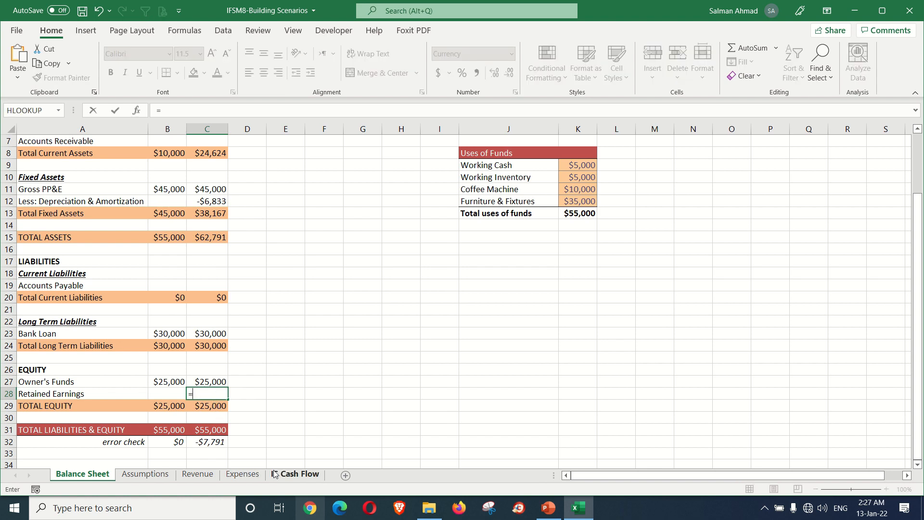
pyautogui.click(290, 476)
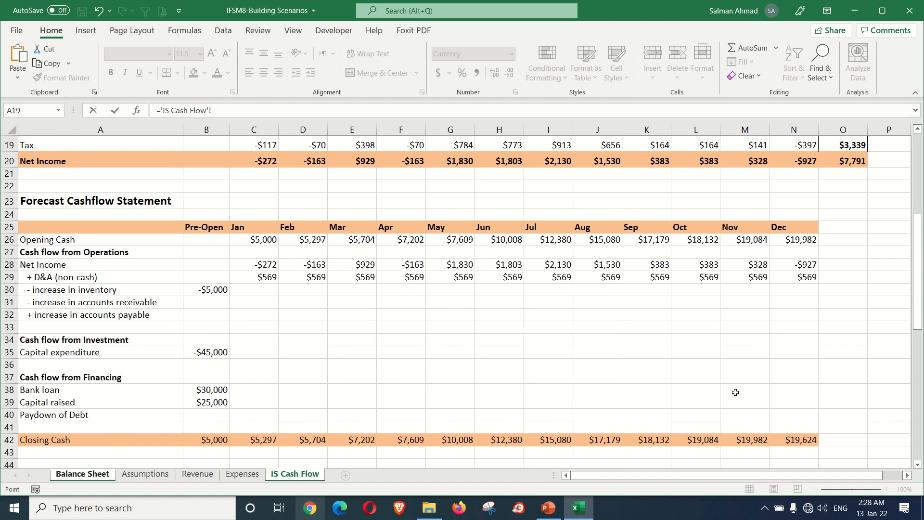
pyautogui.scroll(2, 734, 380)
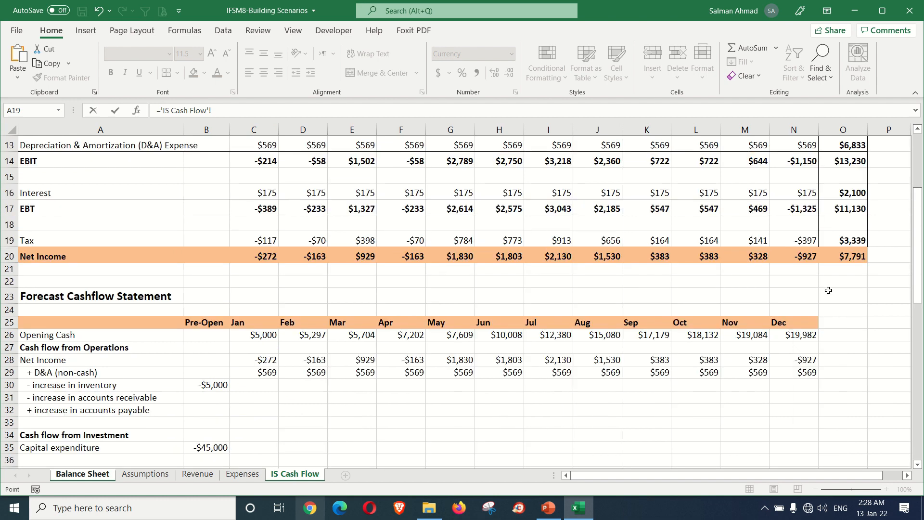
pyautogui.scroll(3, 828, 290)
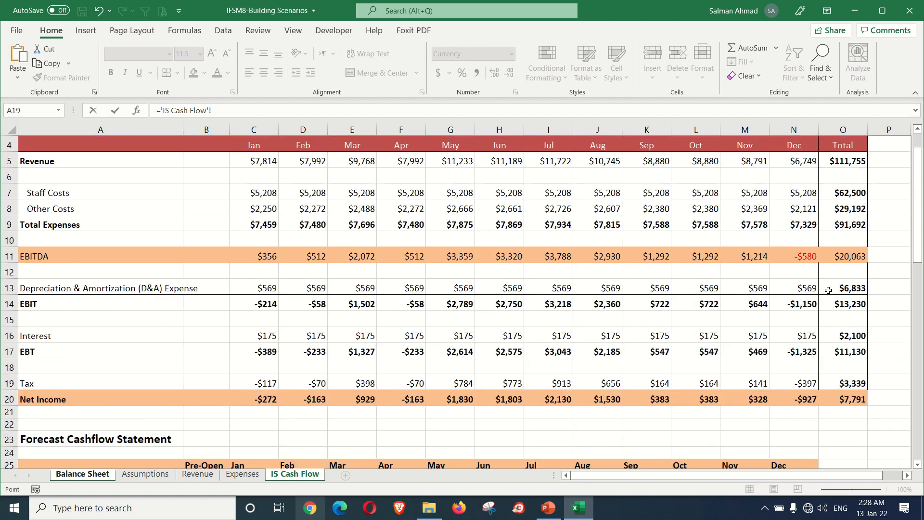
pyautogui.click(847, 400)
pyautogui.press('Return')
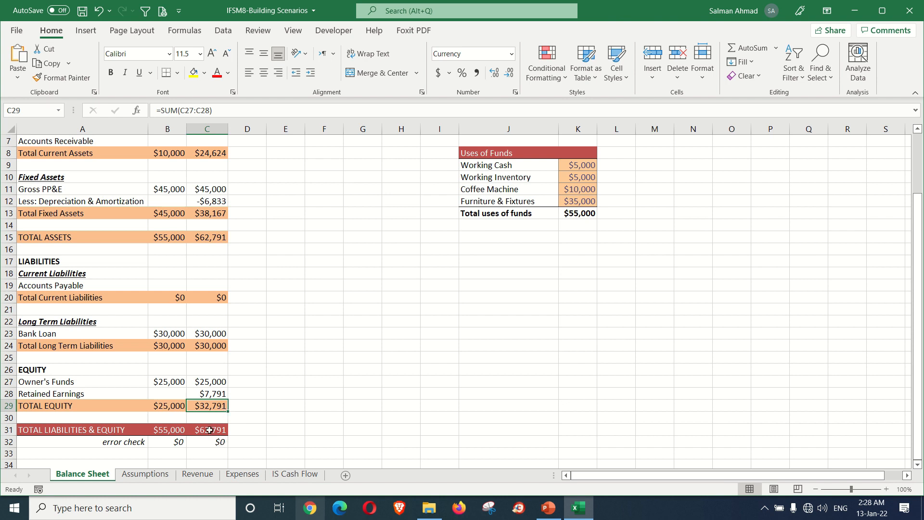
# Step: Check the Retained Earnings formula in C28 against its source, the total Net Income cell on the IS Cash Flow worksheet
pyautogui.click(210, 395)
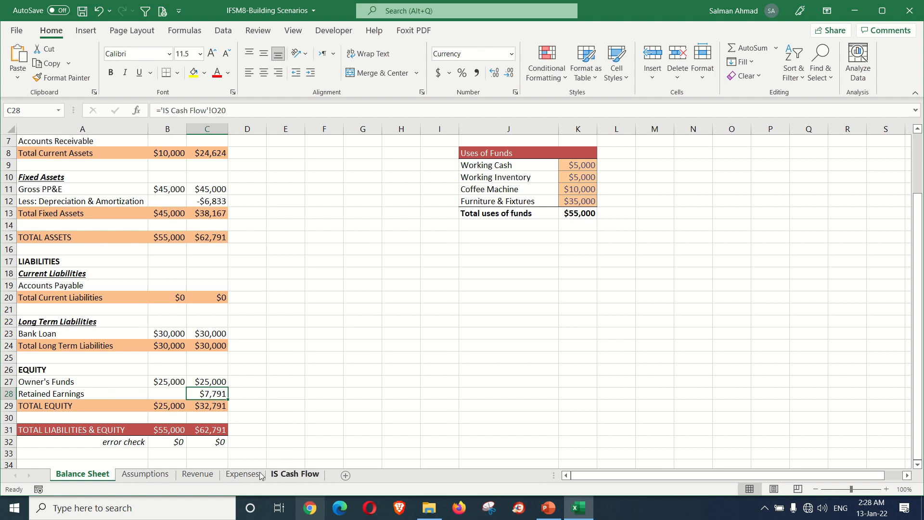
pyautogui.click(303, 475)
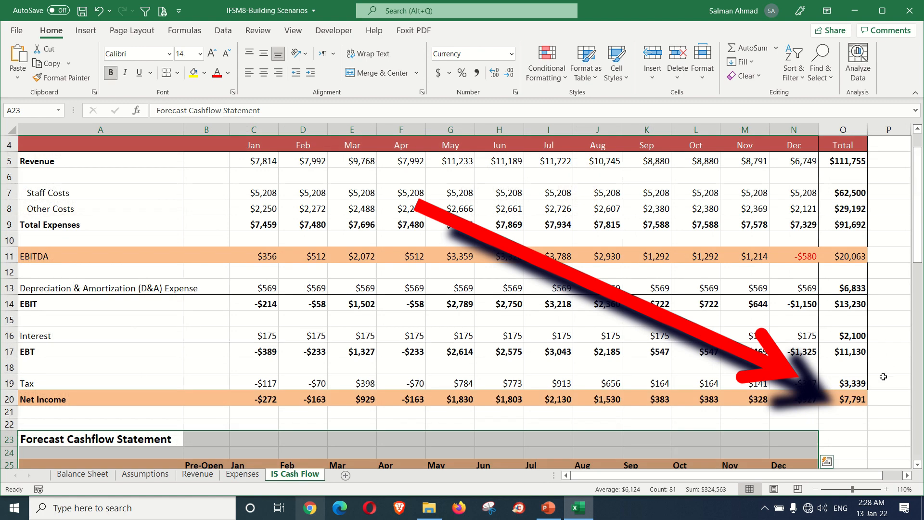
pyautogui.click(851, 401)
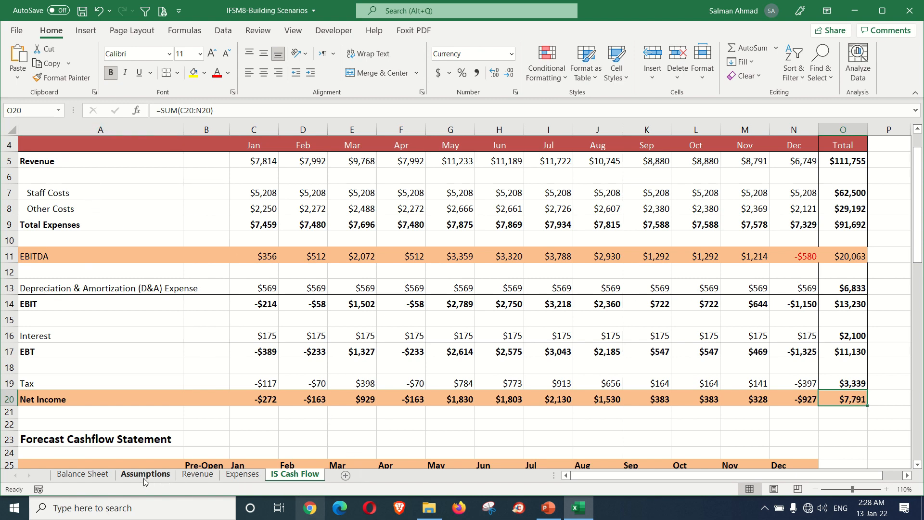
pyautogui.click(96, 476)
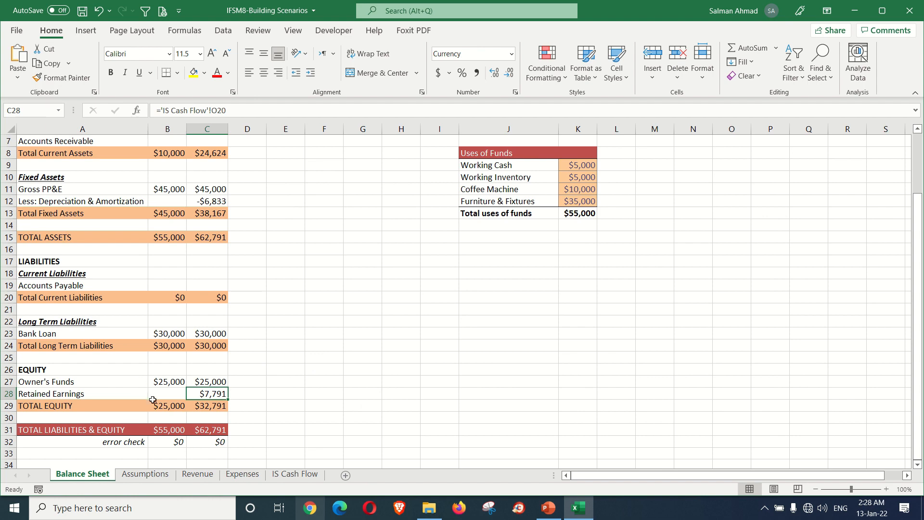
pyautogui.scroll(2, 186, 390)
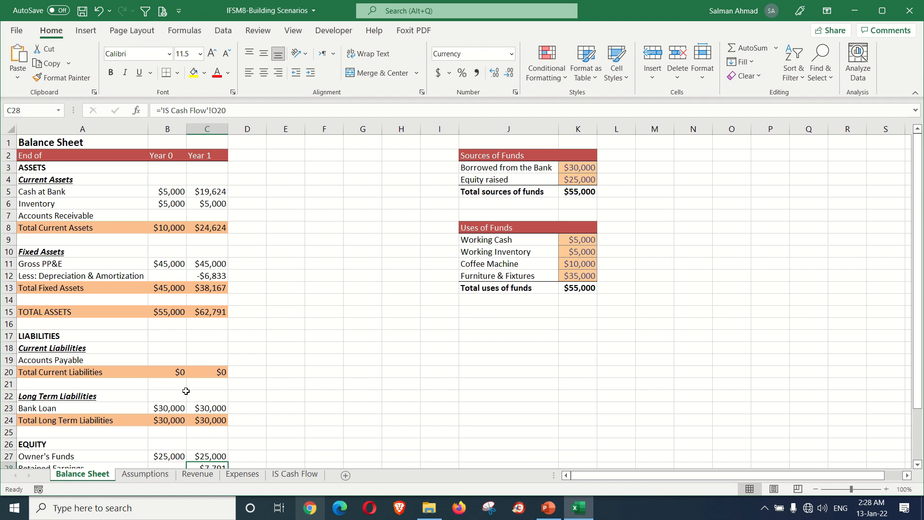
# Step: Examine the average cups sold per day and the monthly rent on the Assumptions worksheet
pyautogui.click(137, 474)
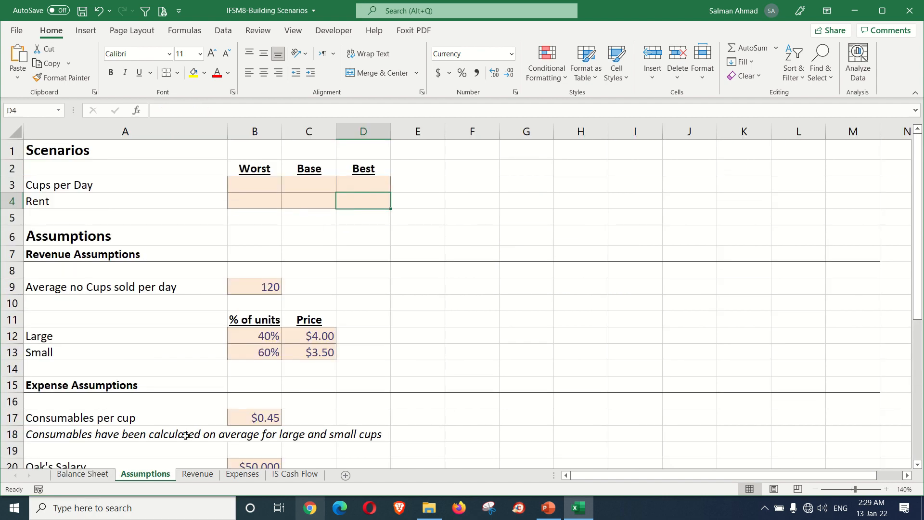
pyautogui.click(249, 291)
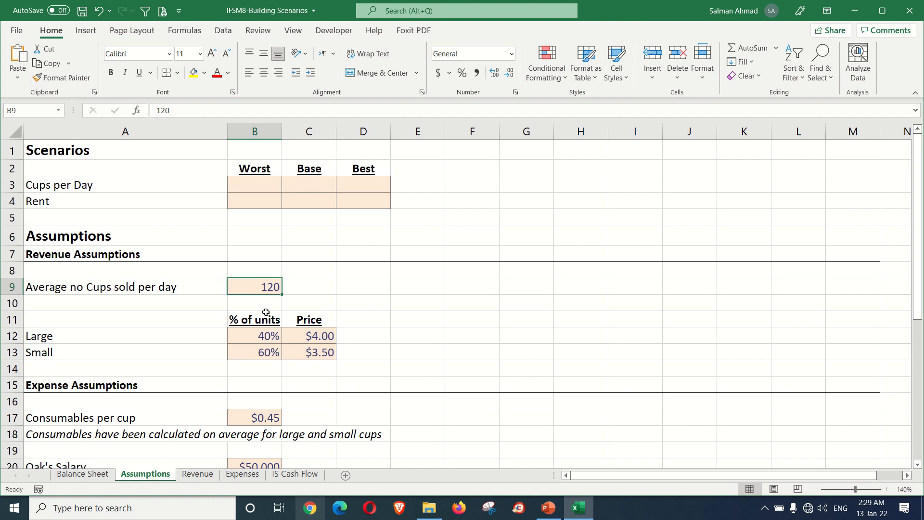
pyautogui.scroll(-1, 265, 319)
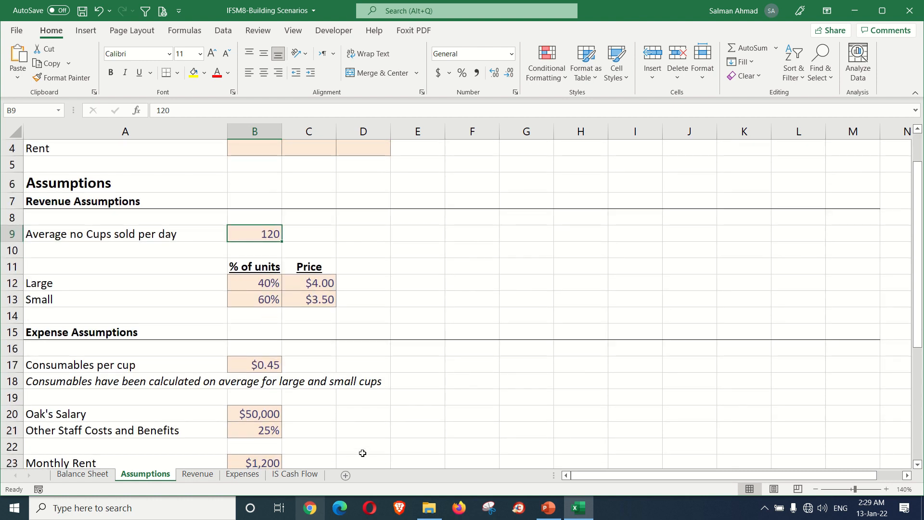
pyautogui.scroll(1, 356, 445)
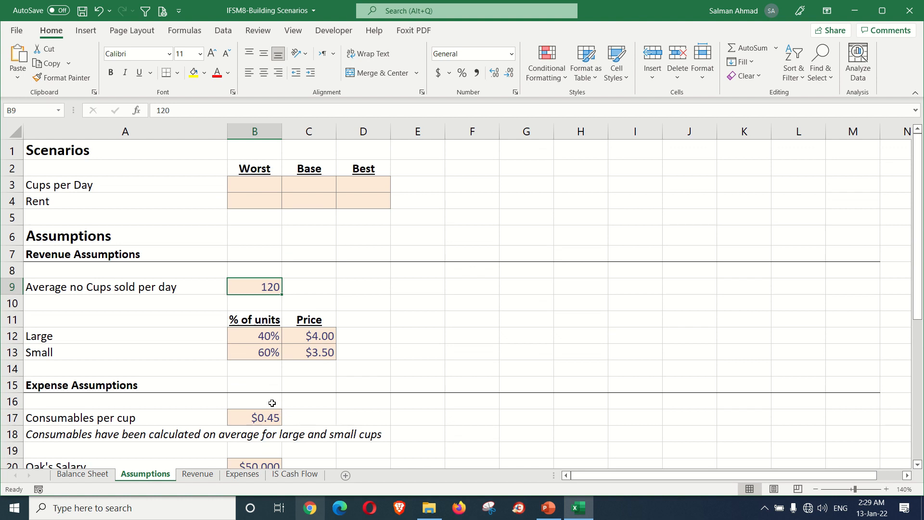
# Step: Examine the monthly rent in B23 and average cups sold in B9 alongside the Scenarios table's Worst and Best cells
pyautogui.scroll(-2, 272, 403)
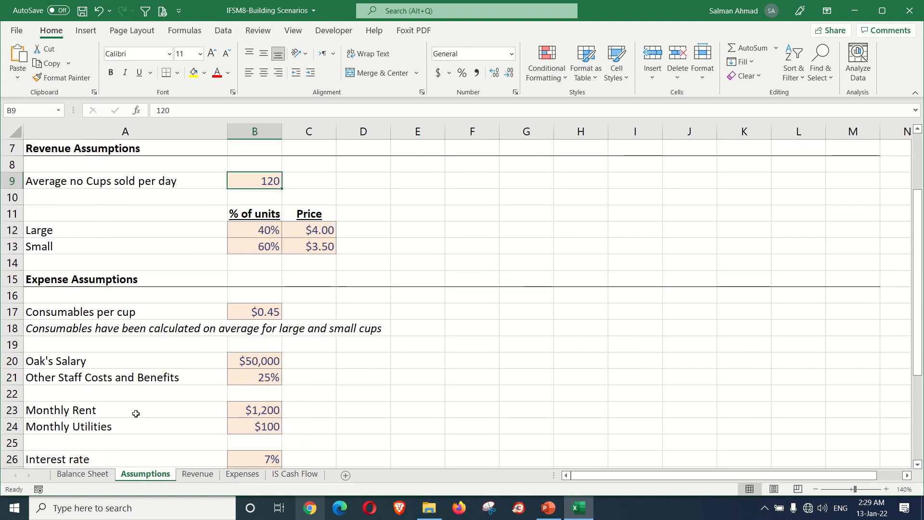
pyautogui.click(255, 411)
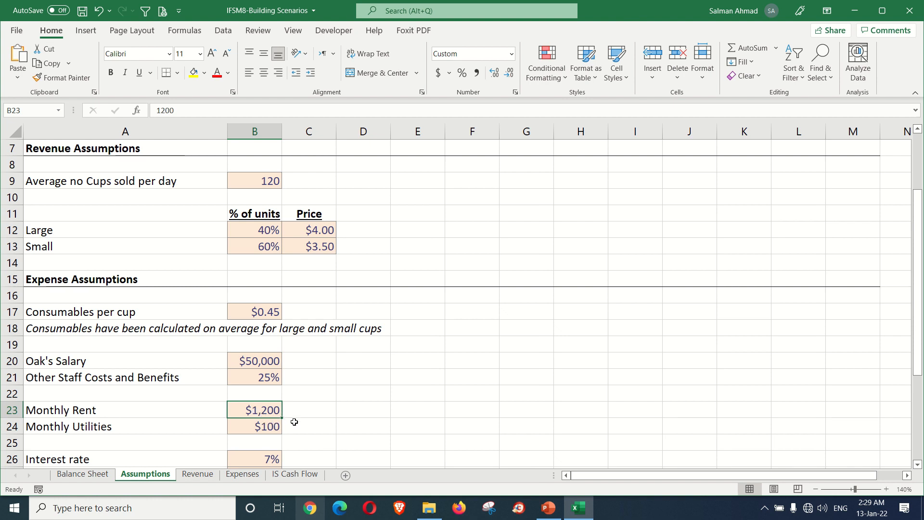
pyautogui.scroll(2, 294, 422)
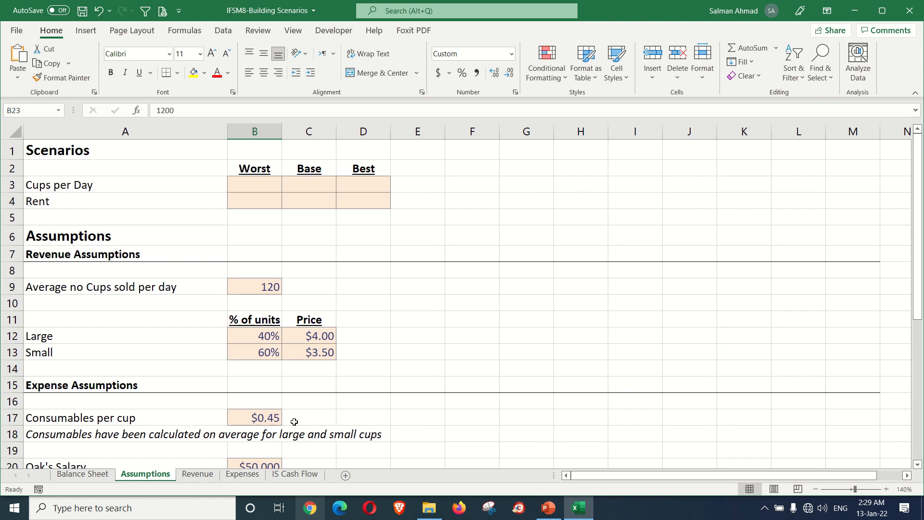
pyautogui.scroll(-2, 291, 406)
pyautogui.scroll(2, 288, 392)
pyautogui.click(254, 187)
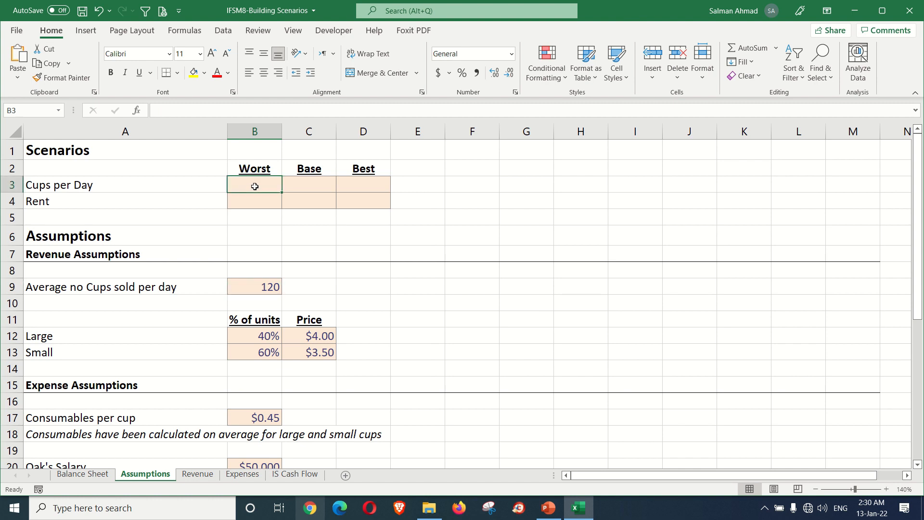
pyautogui.click(352, 187)
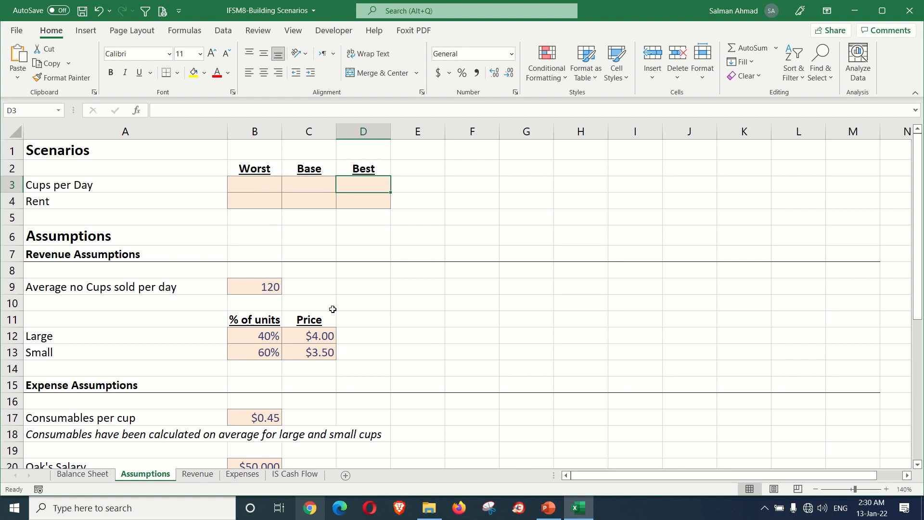
pyautogui.click(270, 288)
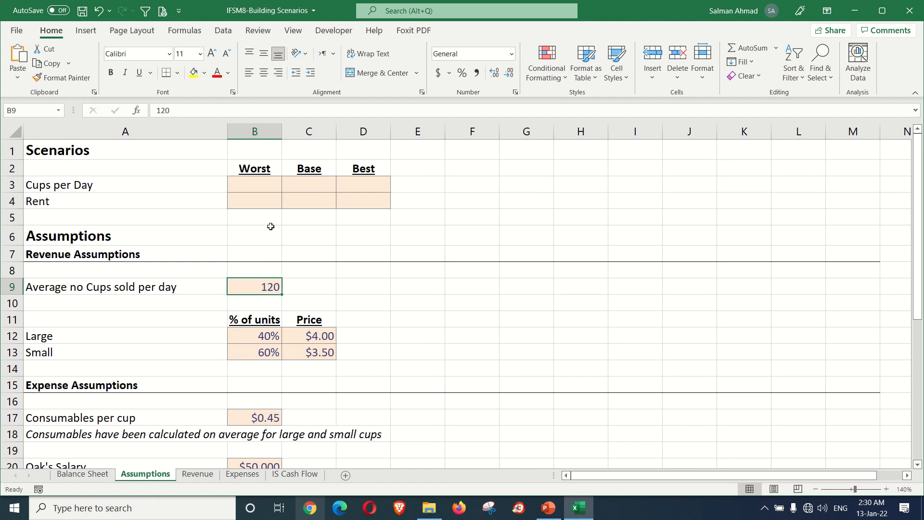
# Step: Fill in the Base scenario with 120 cups per day in C3 and a rent of 1200 in C4
pyautogui.click(121, 191)
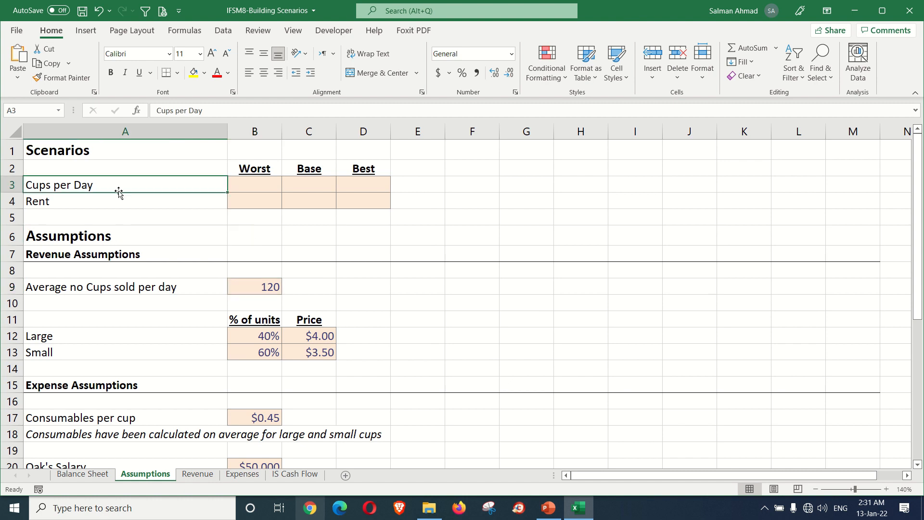
pyautogui.click(149, 204)
pyautogui.click(250, 185)
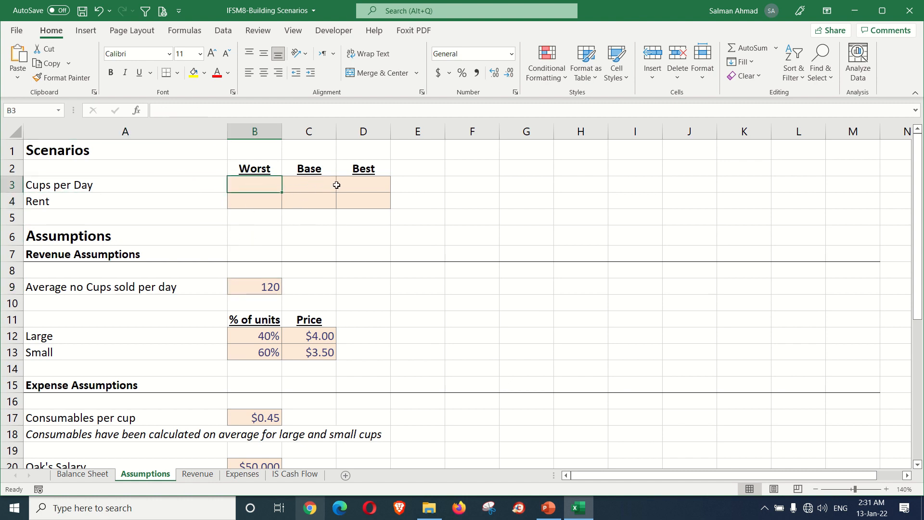
pyautogui.click(315, 187)
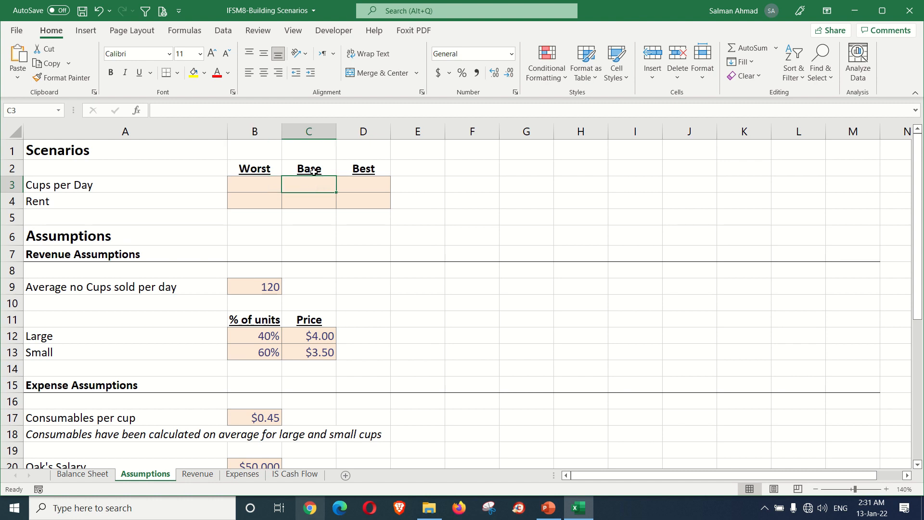
pyautogui.write('120')
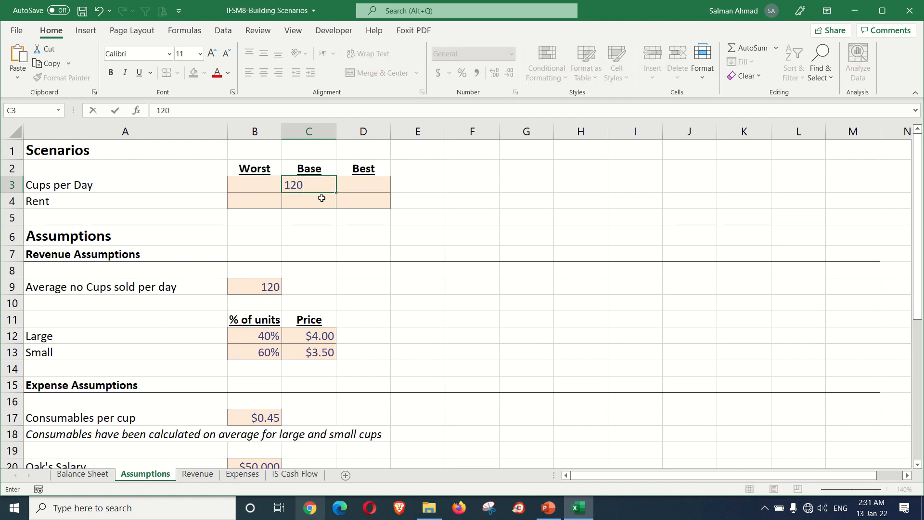
pyautogui.press('Return')
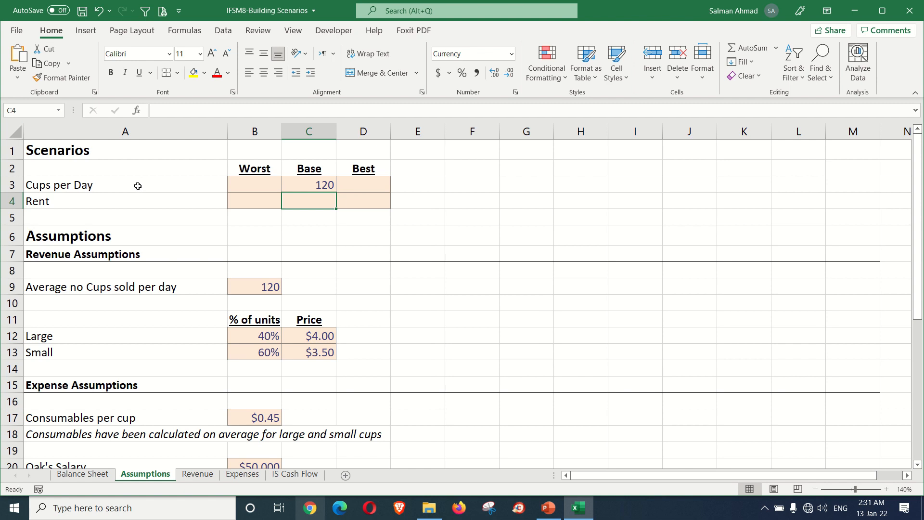
pyautogui.write('1200')
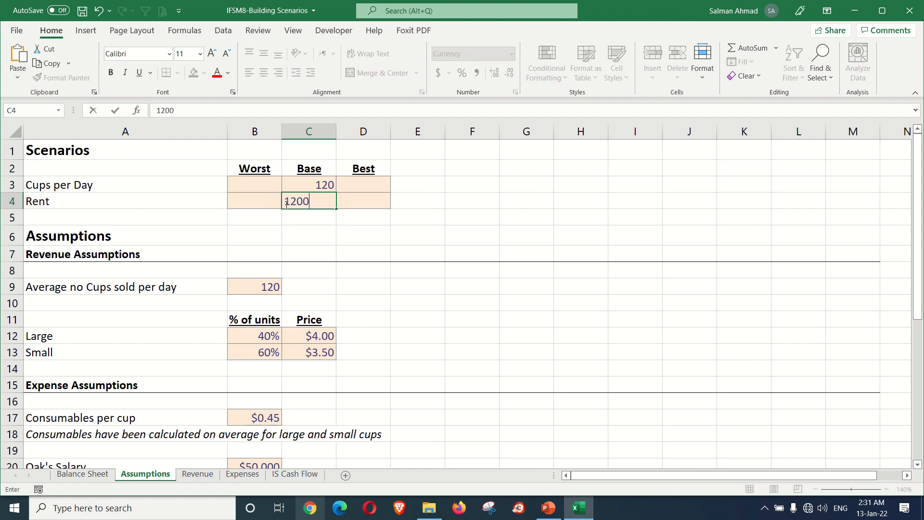
pyautogui.press('Up')
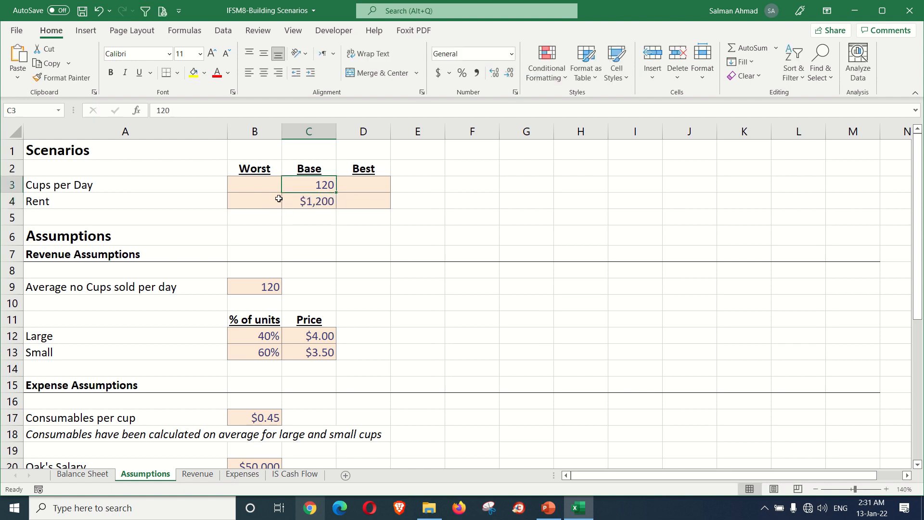
# Step: Fill in the Worst scenario with 100 cups per day in B3 and a rent of 1320 in B4
pyautogui.click(269, 189)
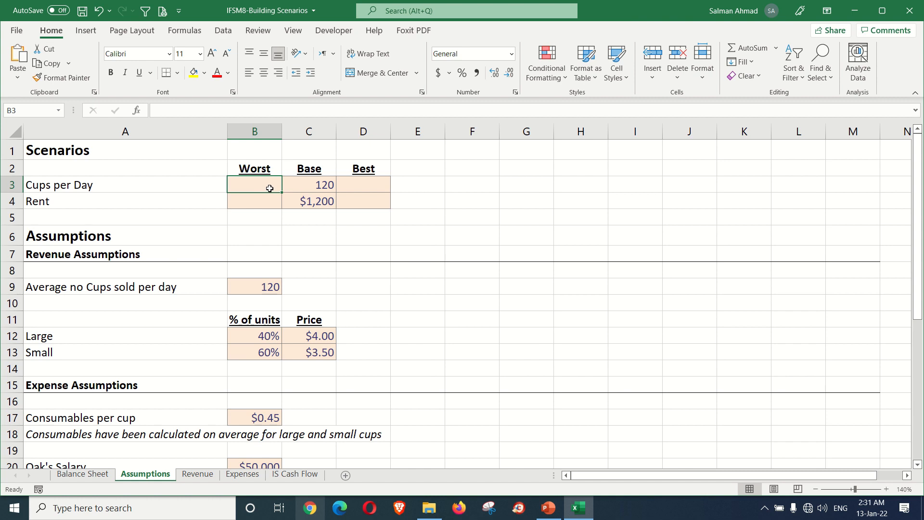
pyautogui.write('100')
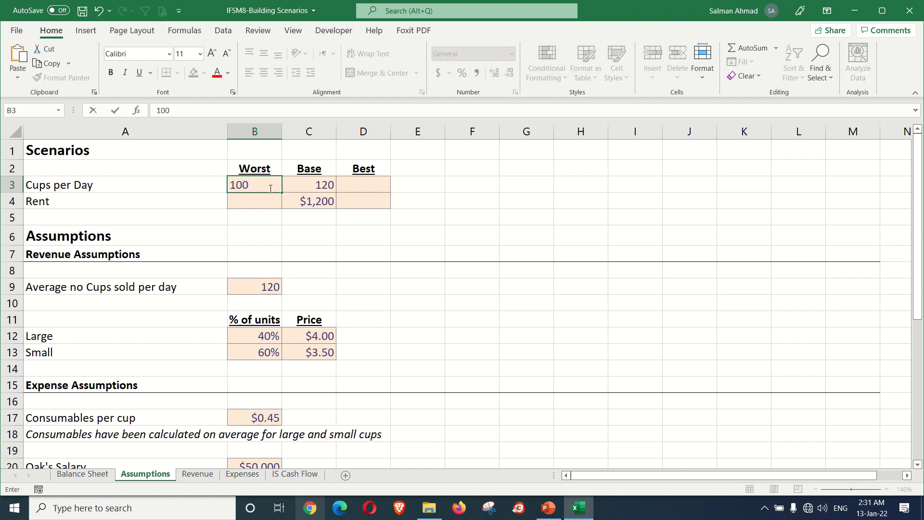
pyautogui.press('Return')
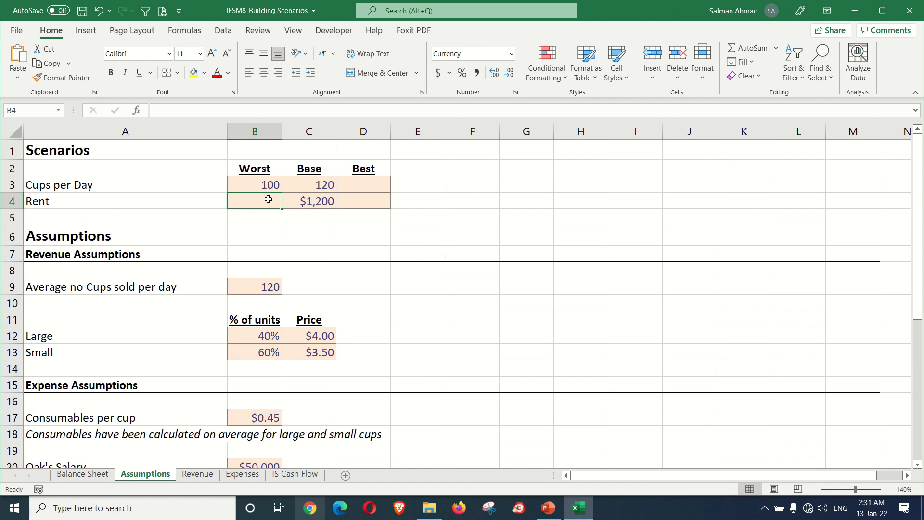
pyautogui.write('1320')
pyautogui.press('Tab')
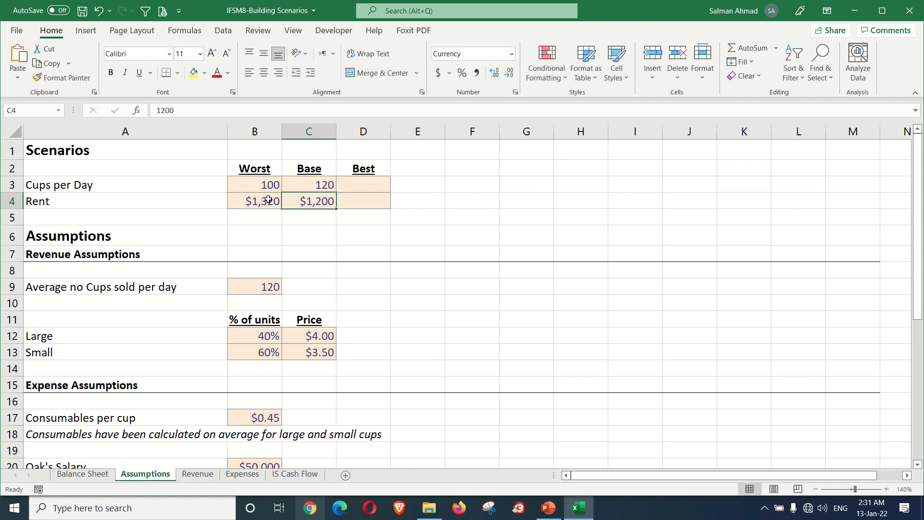
# Step: Review the Worst scenario inputs in B3:B4 and the interest rate, monthly rent and other staff costs among the expense assumptions
pyautogui.click(267, 186)
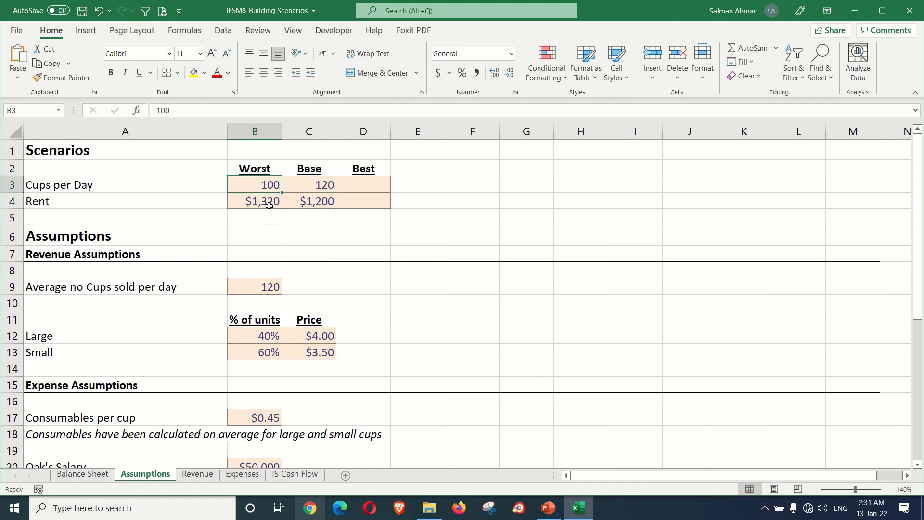
pyautogui.click(264, 201)
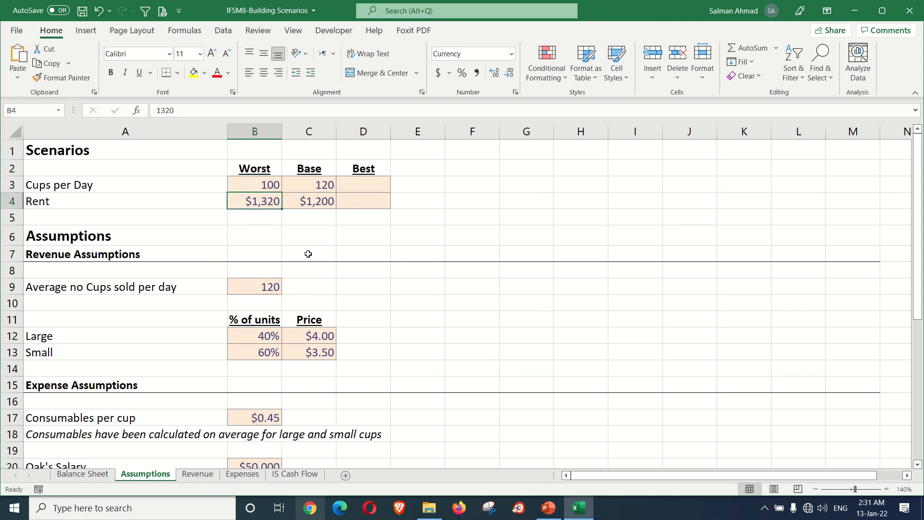
pyautogui.moveTo(268, 187); pyautogui.dragTo(268, 202)
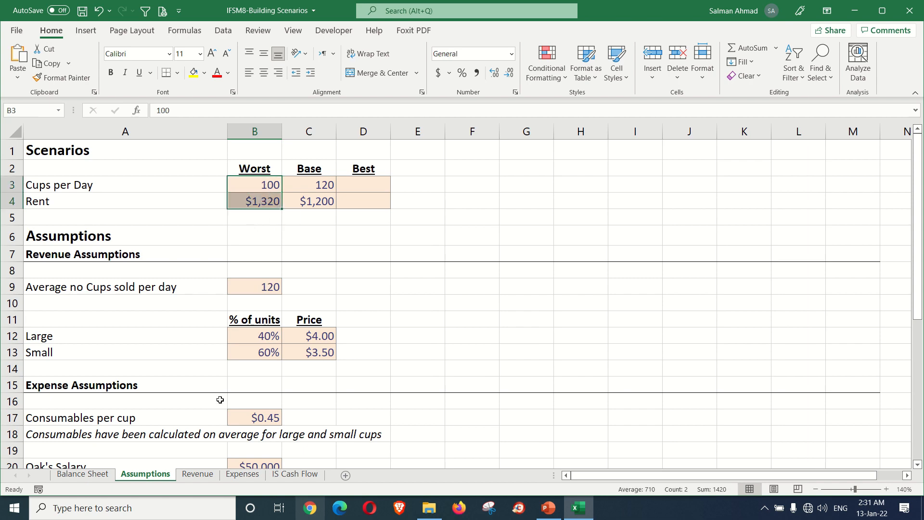
pyautogui.scroll(-4, 220, 399)
pyautogui.scroll(-2, 220, 400)
pyautogui.scroll(1, 220, 399)
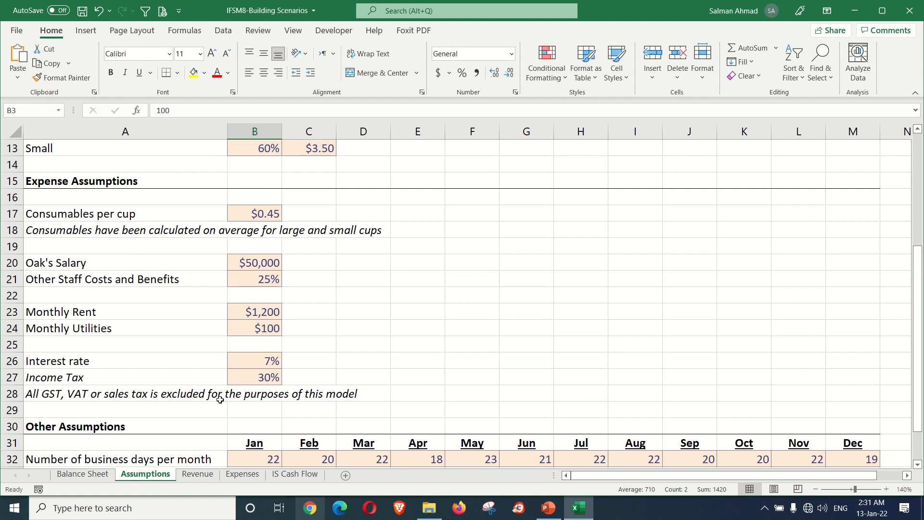
pyautogui.click(266, 361)
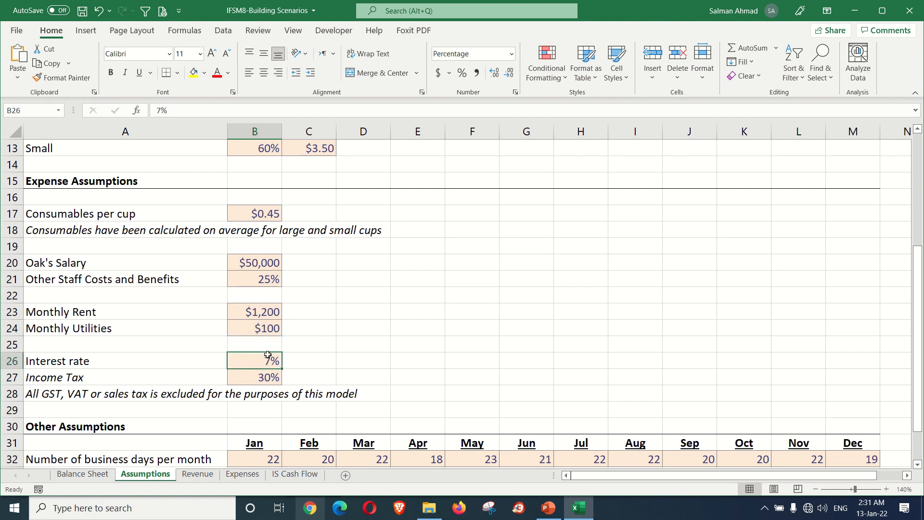
pyautogui.click(266, 314)
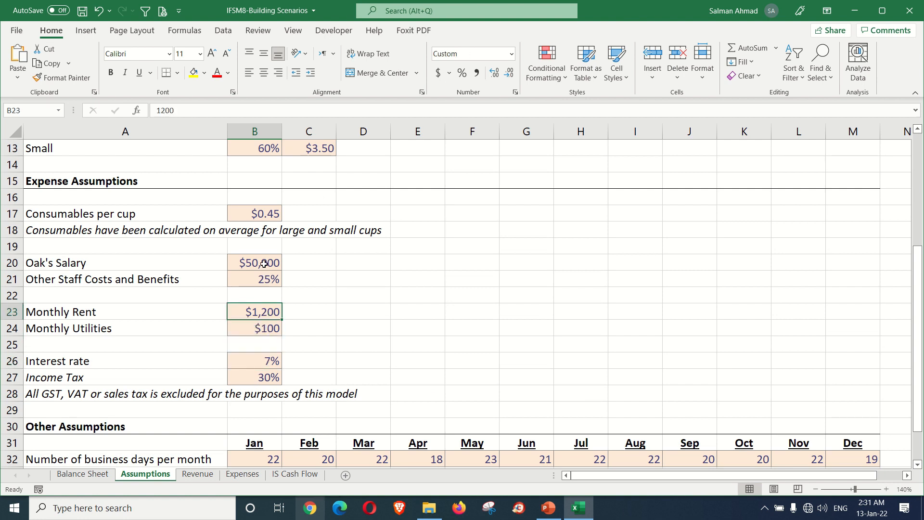
pyautogui.click(262, 279)
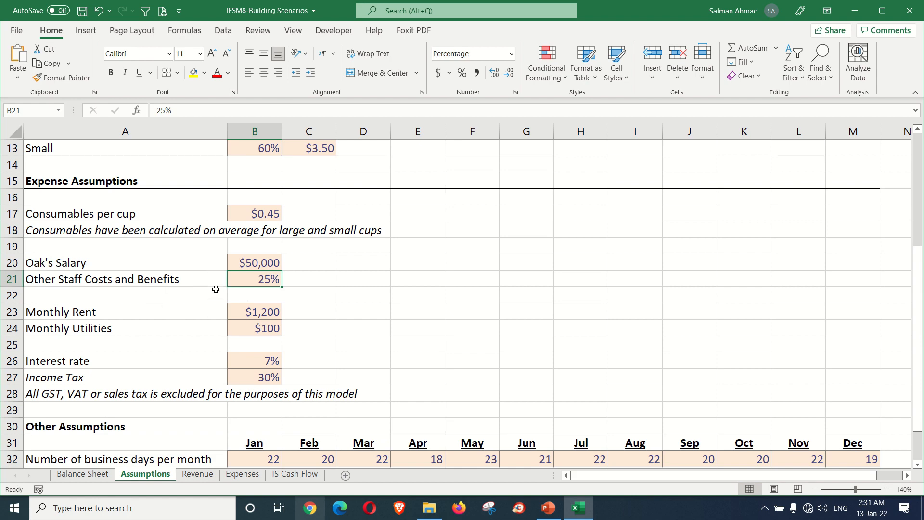
pyautogui.scroll(4, 270, 337)
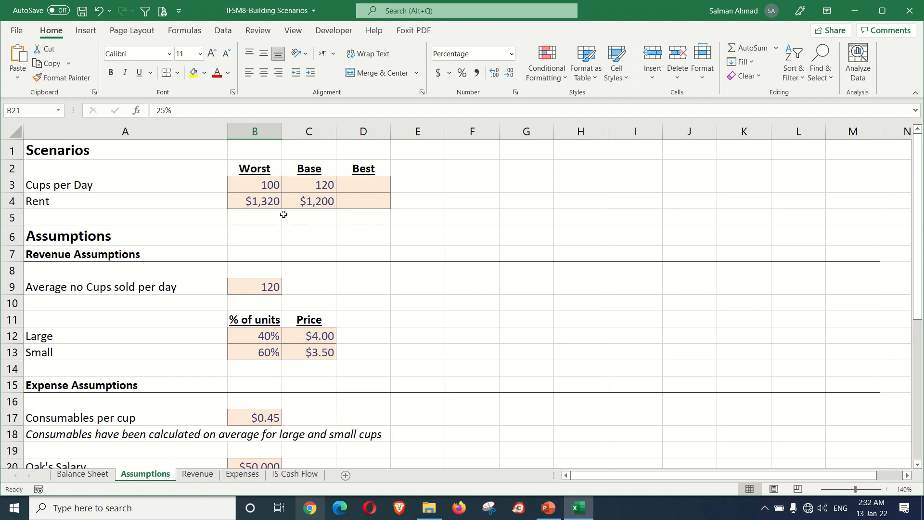
pyautogui.click(262, 185)
pyautogui.moveTo(262, 185); pyautogui.dragTo(260, 201)
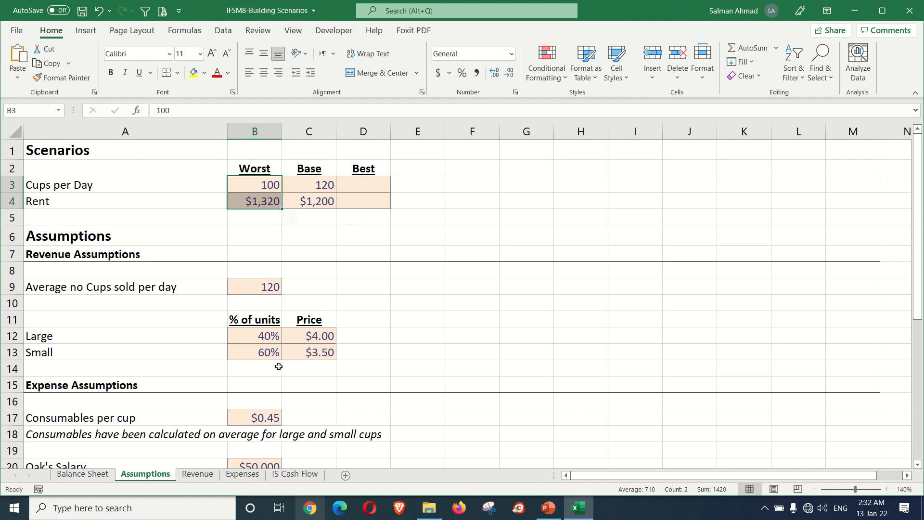
pyautogui.click(288, 251)
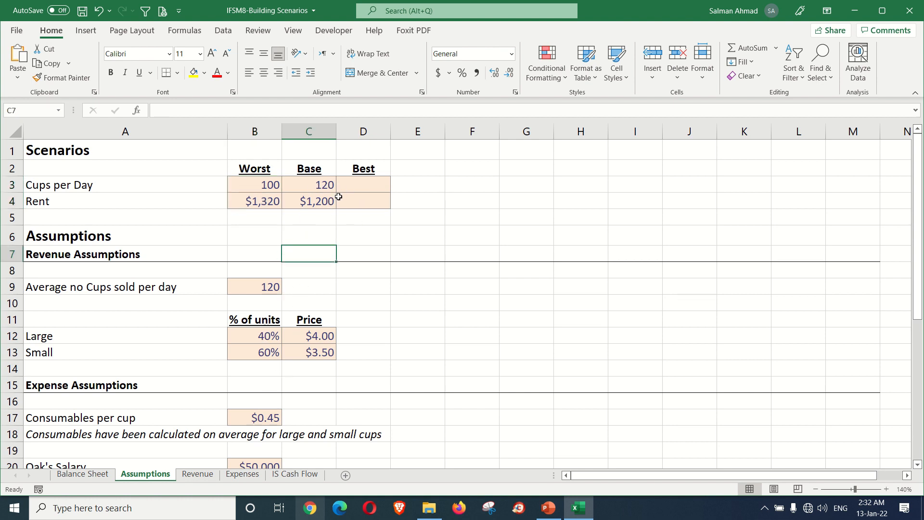
# Step: Fill in the Best scenario with 140 cups per day in D3 and a rent of 1080 in D4
pyautogui.click(355, 185)
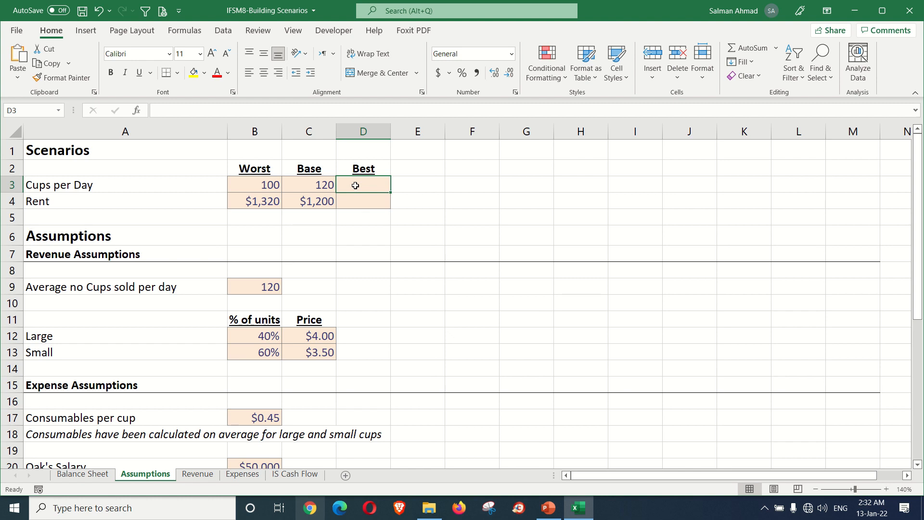
pyautogui.write('140')
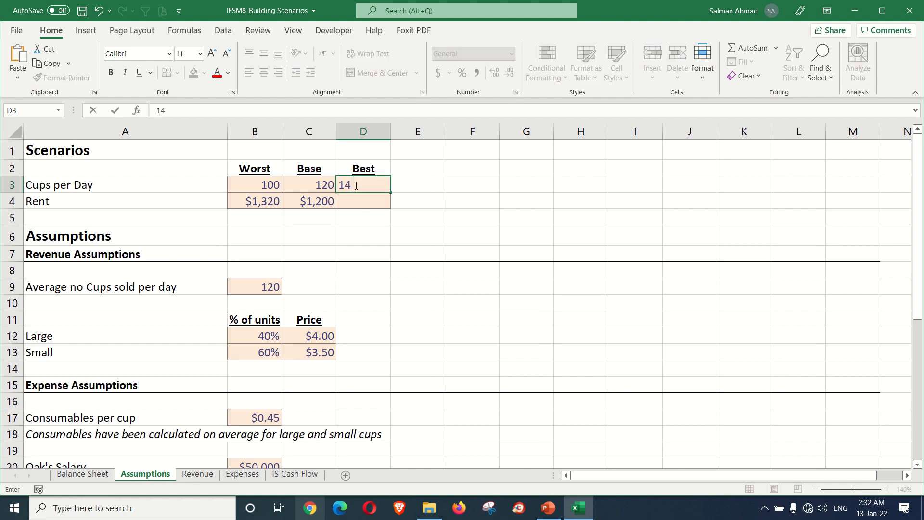
pyautogui.press('Return')
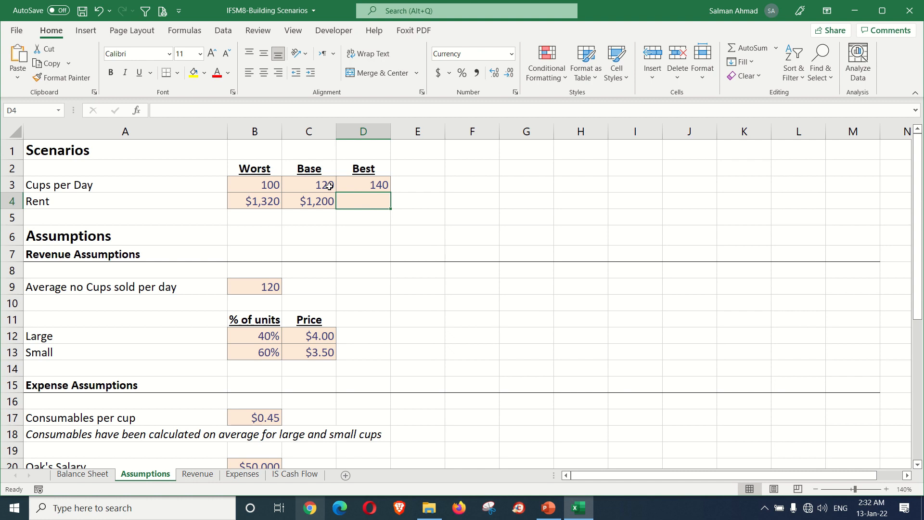
pyautogui.click(330, 186)
pyautogui.click(359, 187)
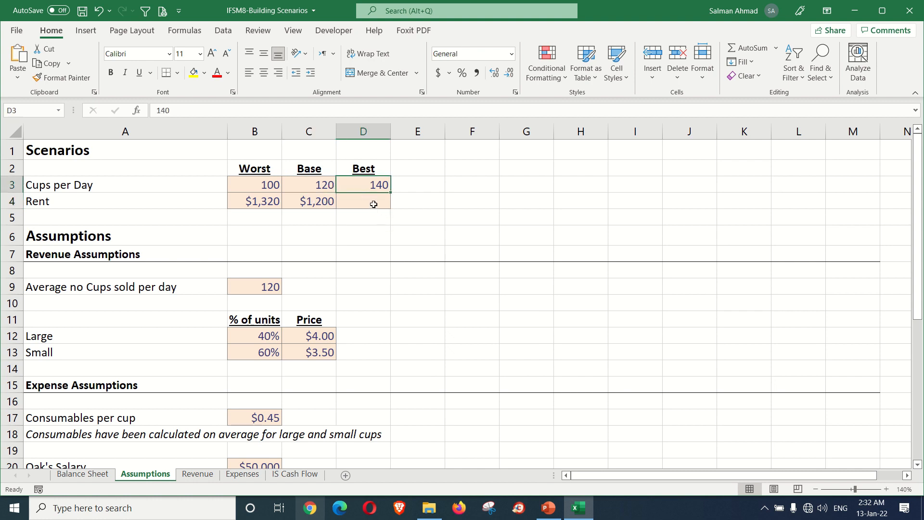
pyautogui.click(374, 204)
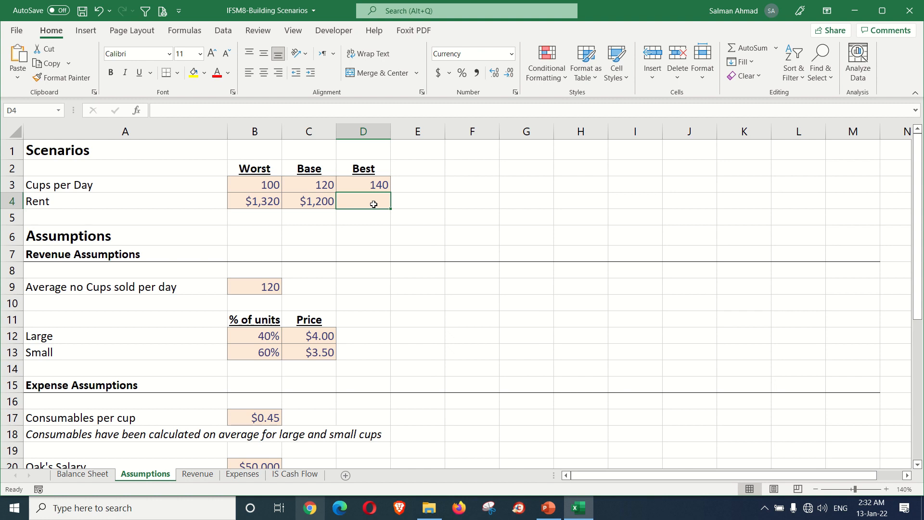
pyautogui.write('1')
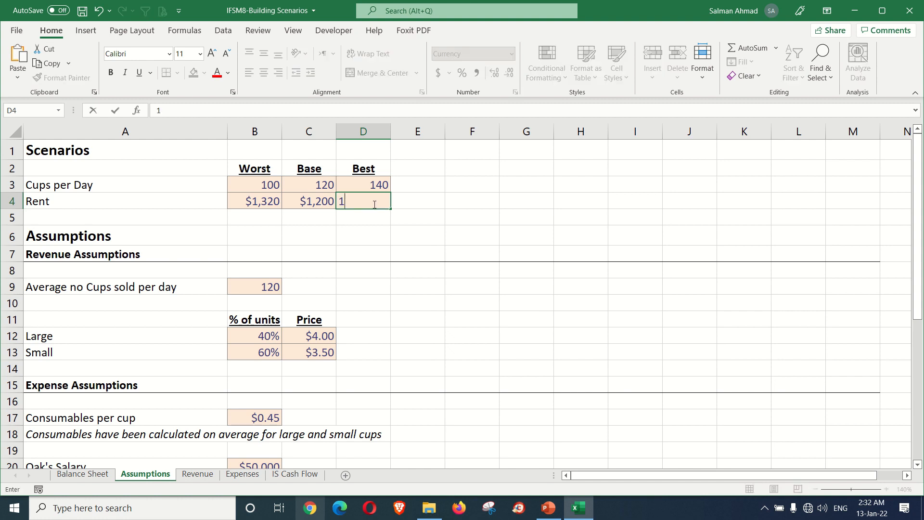
pyautogui.write('080')
pyautogui.press('Return')
pyautogui.click(374, 204)
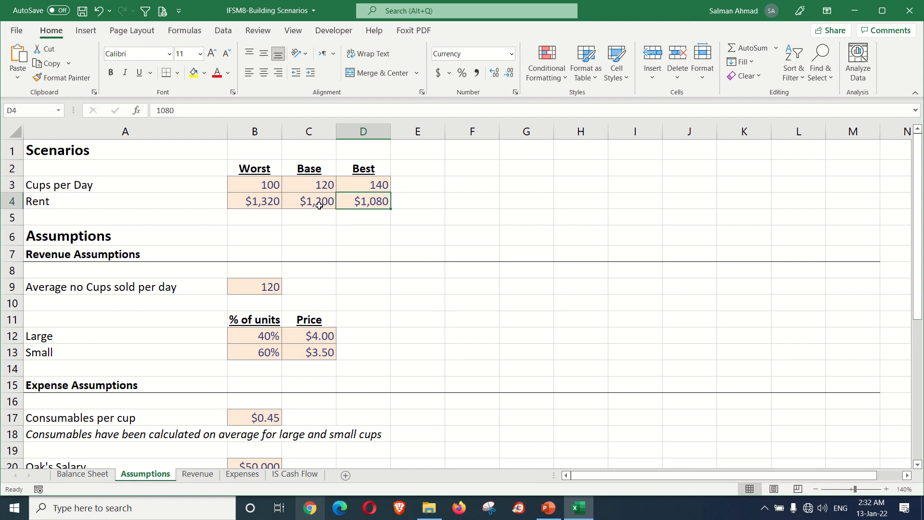
pyautogui.moveTo(355, 185); pyautogui.dragTo(359, 203)
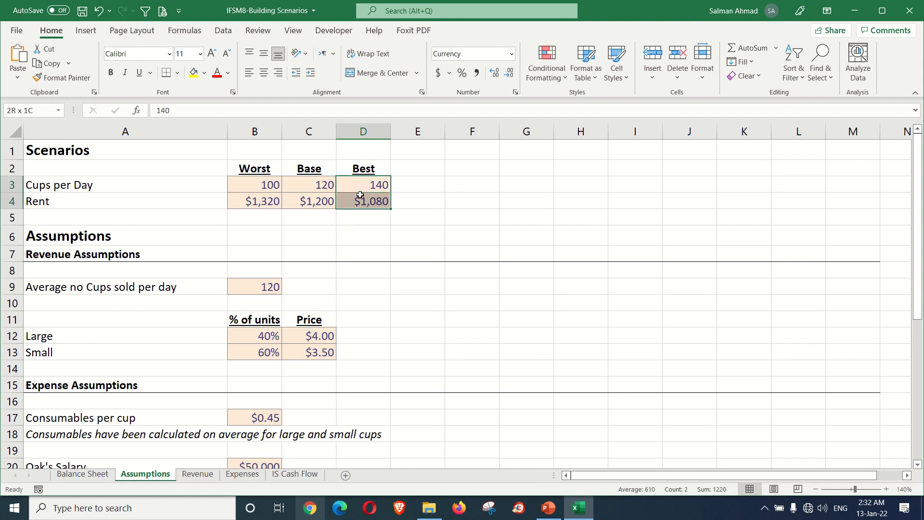
pyautogui.click(359, 246)
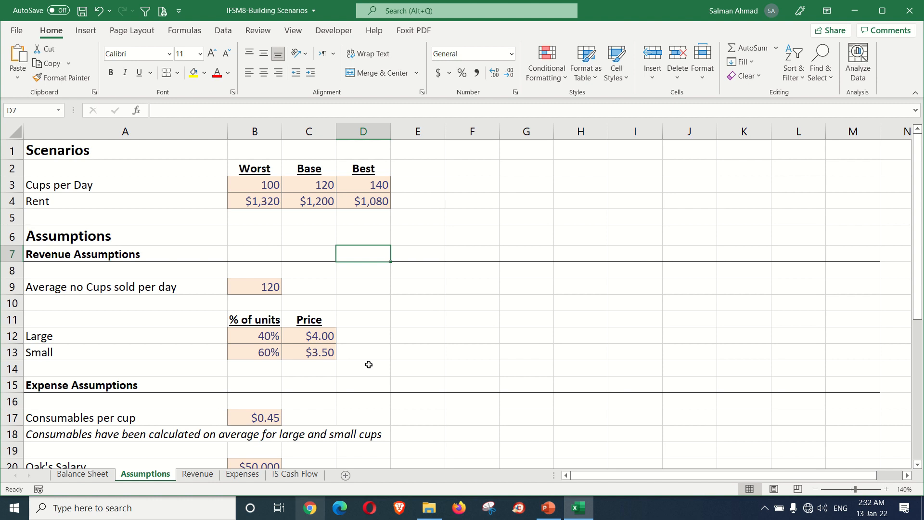
pyautogui.click(261, 188)
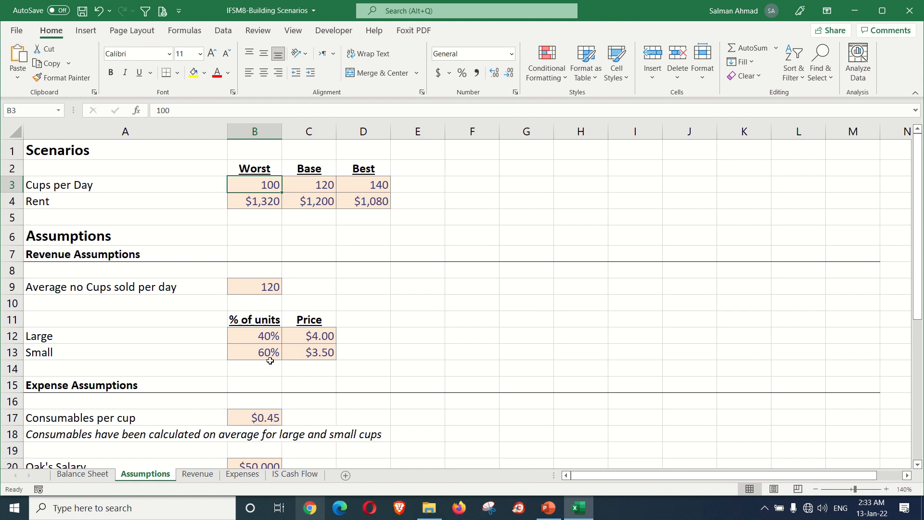
pyautogui.moveTo(288, 189); pyautogui.dragTo(381, 203)
pyautogui.click(317, 258)
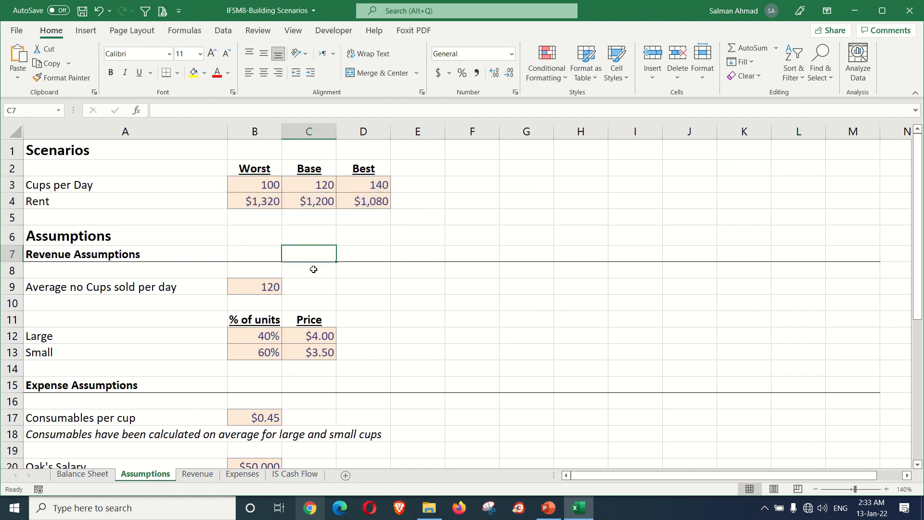
pyautogui.click(265, 169)
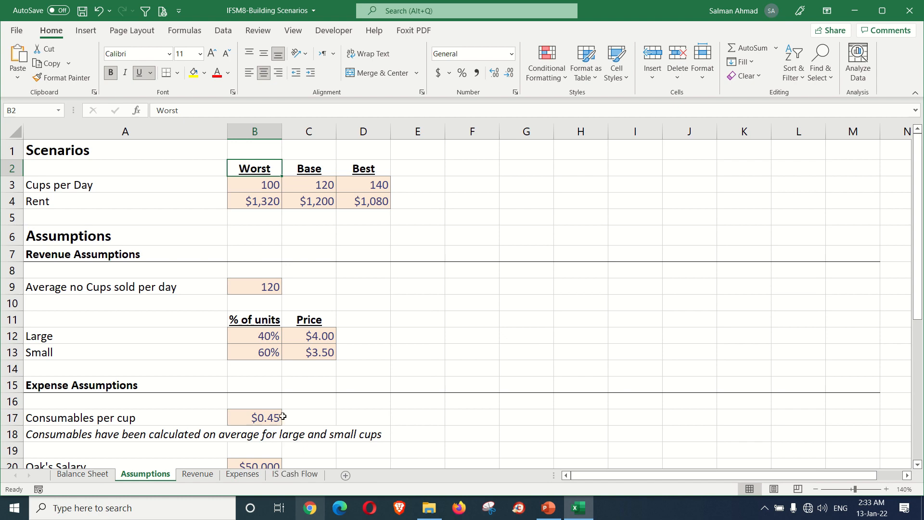
# Step: Clear the scenario name from cell B1 on the IS Cash Flow sheet
pyautogui.click(304, 476)
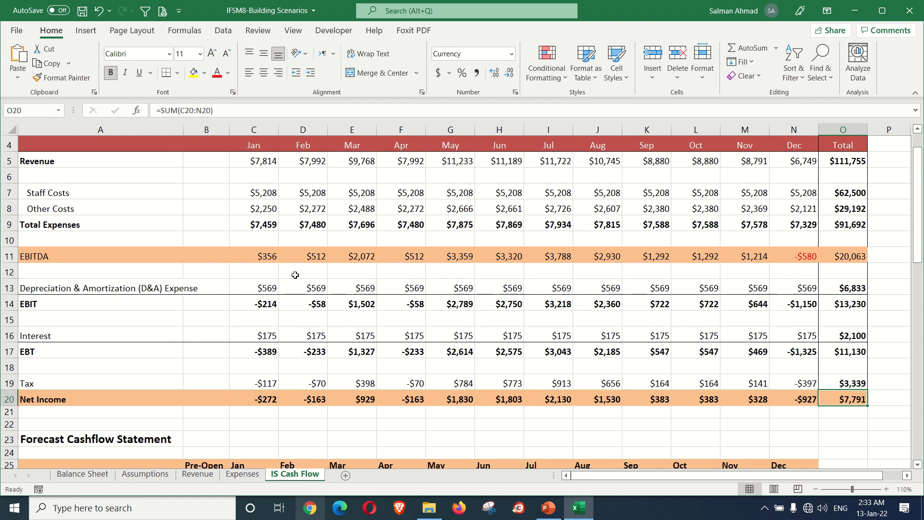
pyautogui.scroll(1, 284, 251)
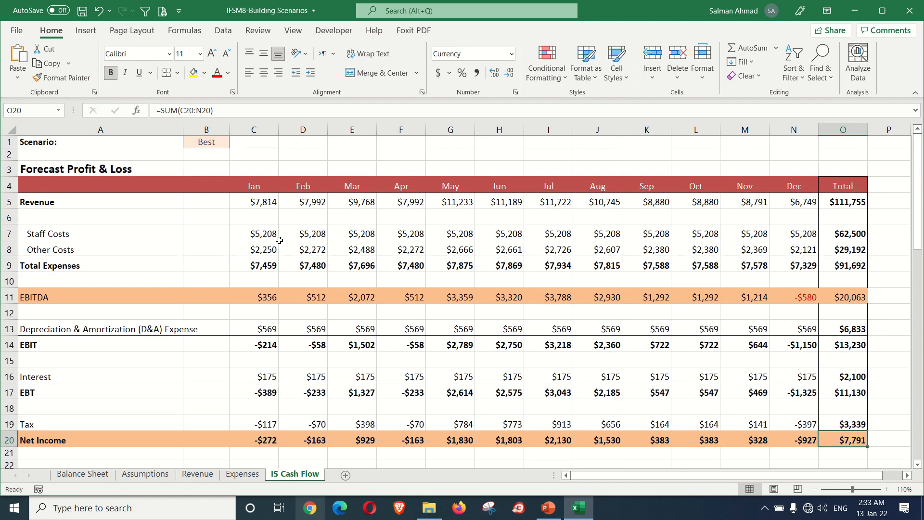
pyautogui.click(213, 144)
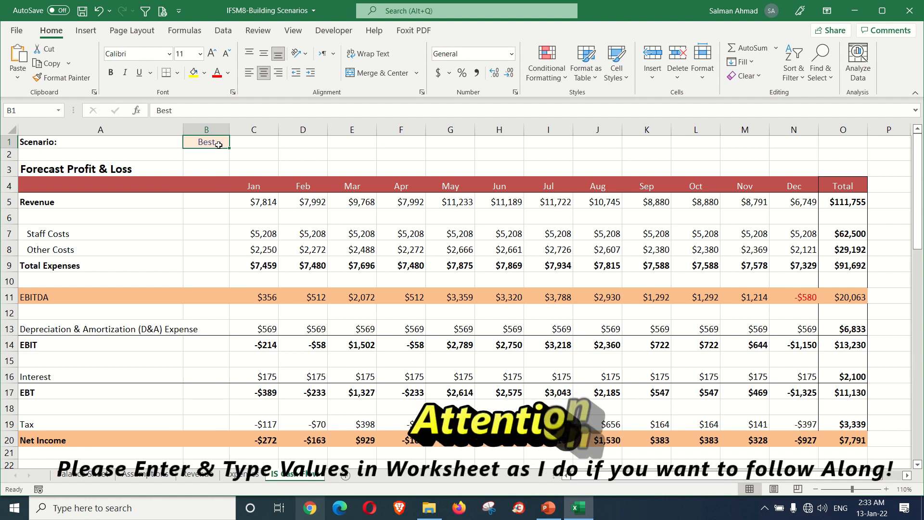
pyautogui.press('Delete')
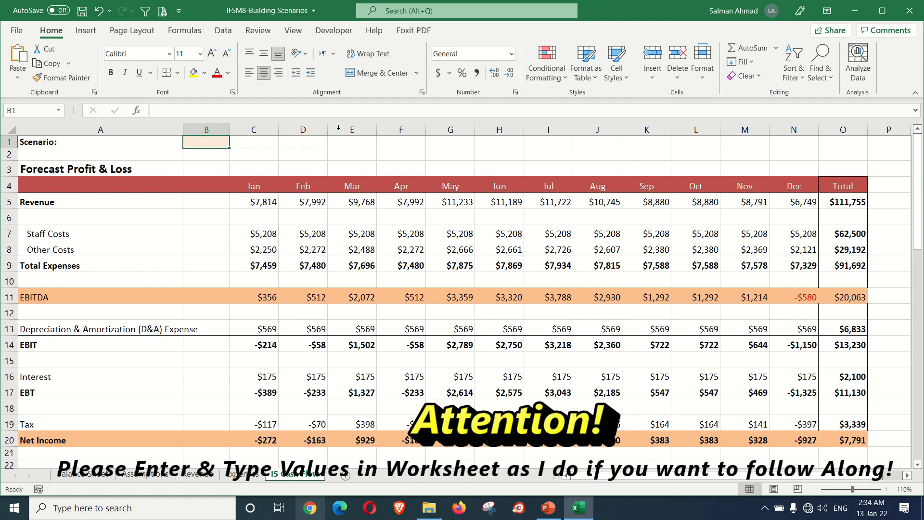
# Step: Add List data validation to the Scenario cell B1, with the scenario names in Assumptions!$B$2:$D$2 as its source
pyautogui.click(224, 32)
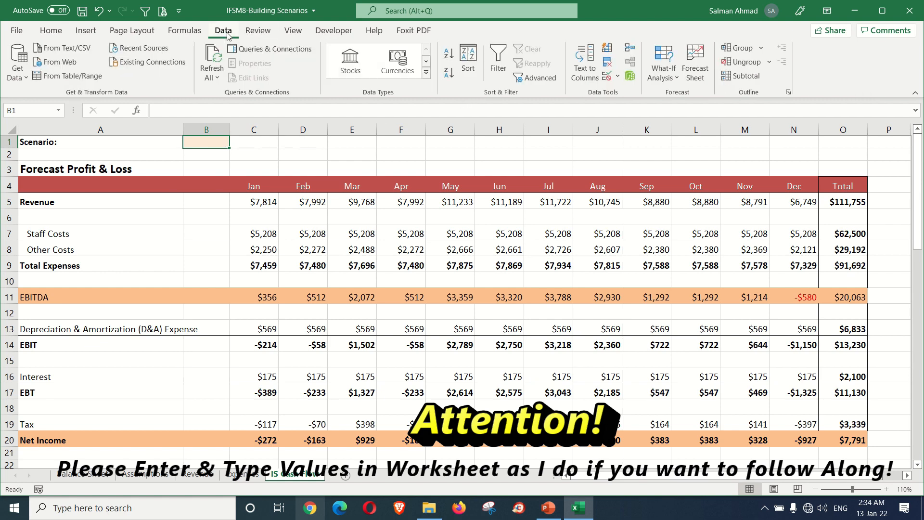
pyautogui.click(618, 77)
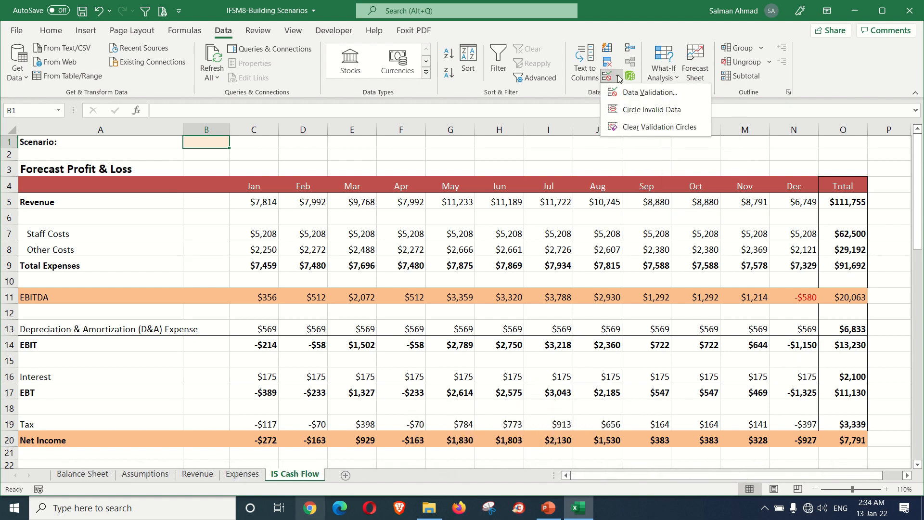
pyautogui.click(643, 94)
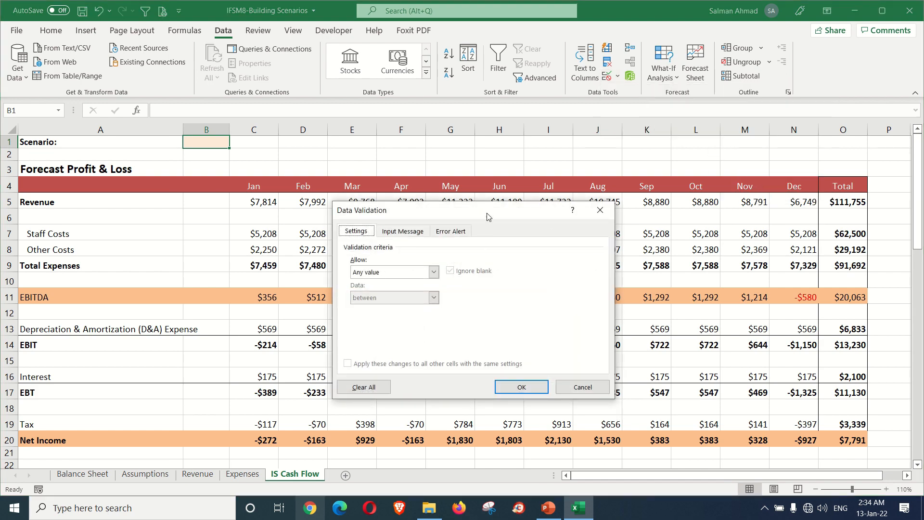
pyautogui.moveTo(488, 217); pyautogui.dragTo(486, 190)
pyautogui.click(433, 246)
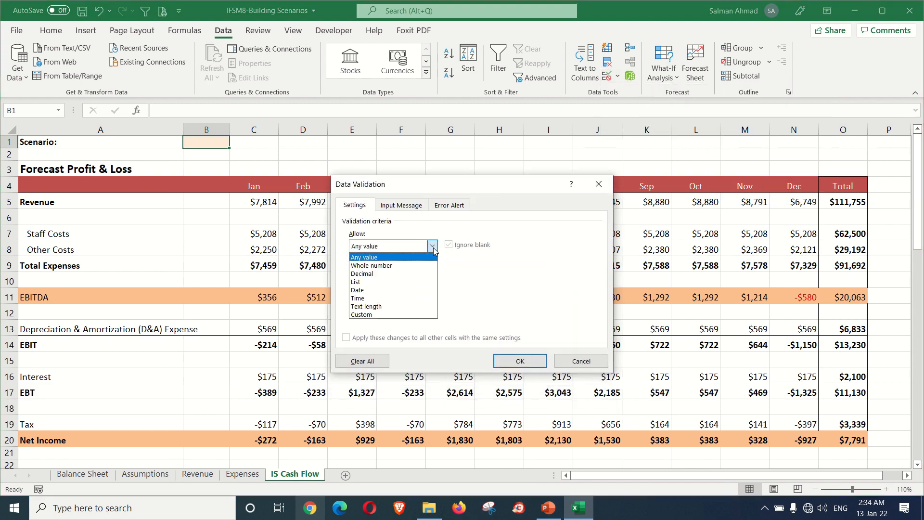
pyautogui.click(387, 282)
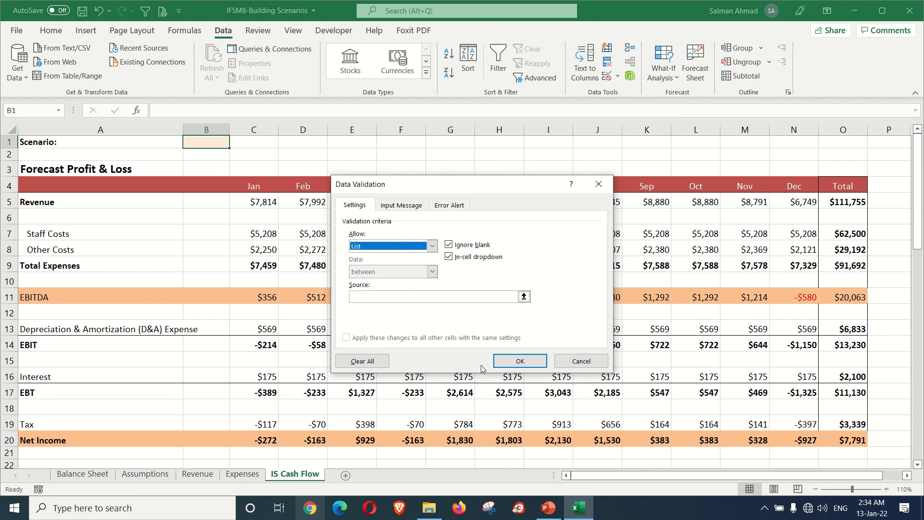
pyautogui.click(428, 297)
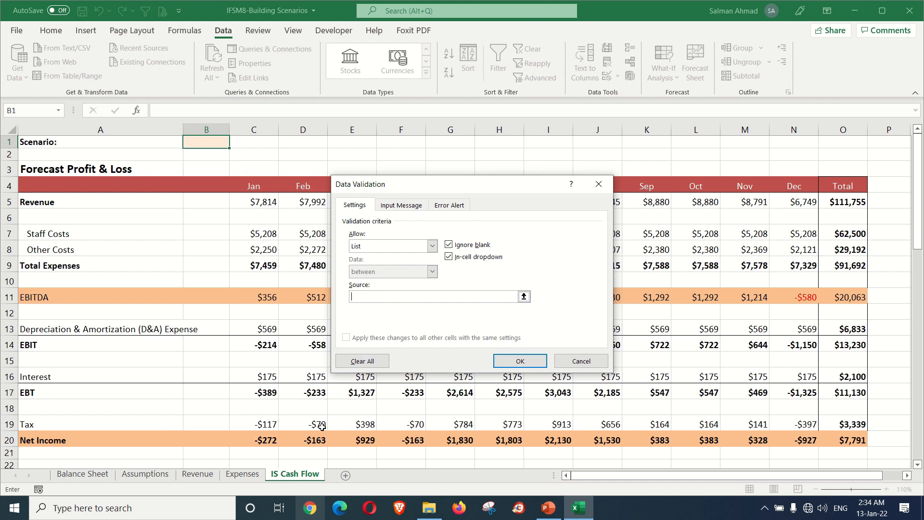
pyautogui.click(145, 474)
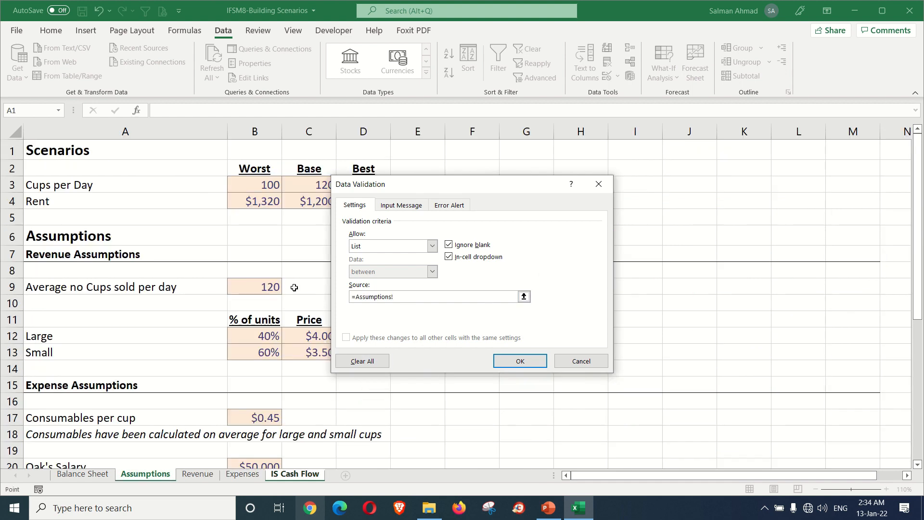
pyautogui.moveTo(463, 185); pyautogui.dragTo(586, 168)
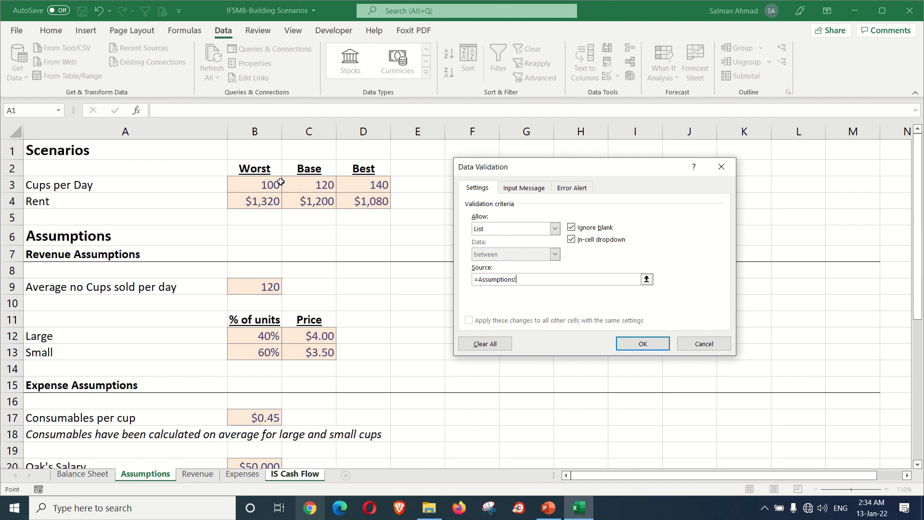
pyautogui.moveTo(252, 170); pyautogui.dragTo(355, 169)
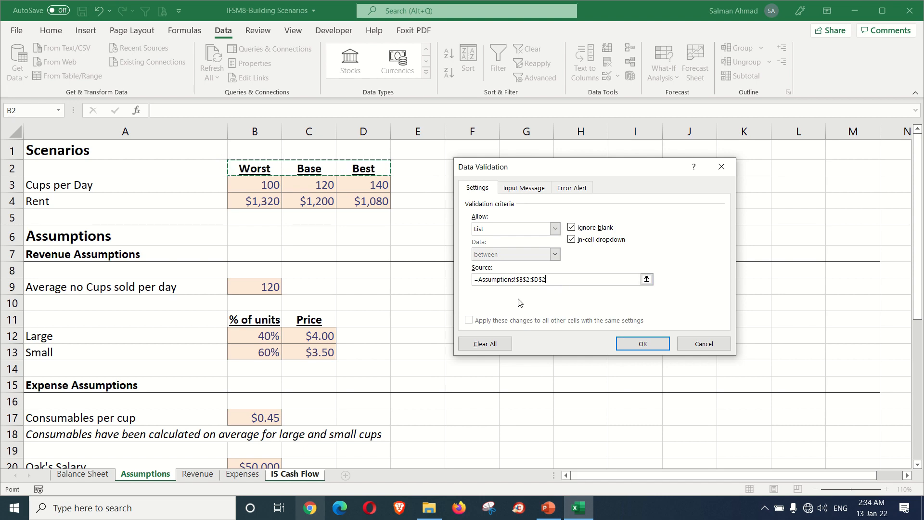
pyautogui.click(623, 342)
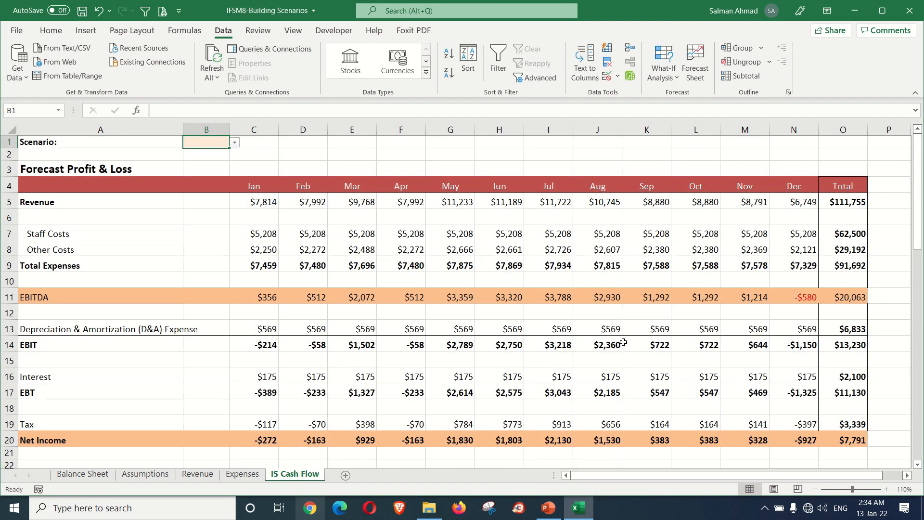
# Step: Test the scenario list in B1 by choosing Base, Best and finally Worst
pyautogui.click(234, 144)
pyautogui.click(207, 162)
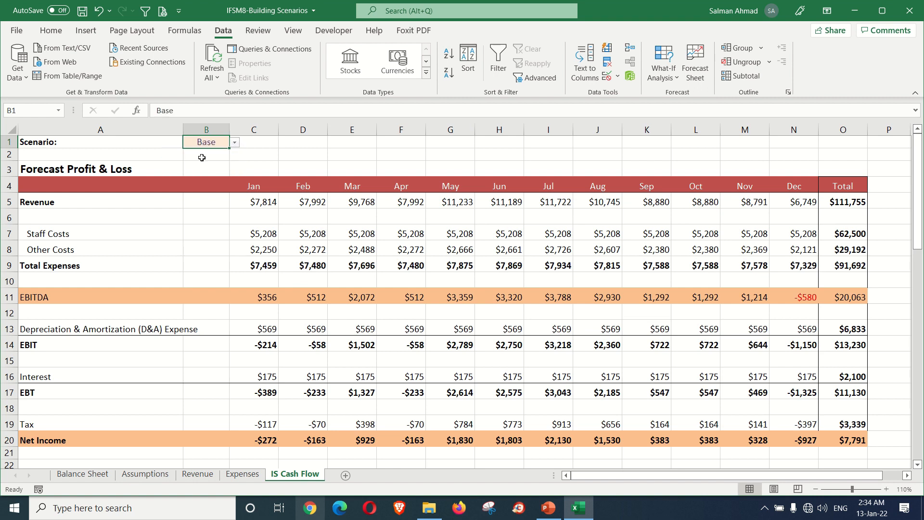
pyautogui.click(235, 144)
pyautogui.click(194, 171)
pyautogui.click(235, 144)
pyautogui.click(197, 153)
# Step: Compare the Worst scenario's cups per day and rent with the average cups in B9 and monthly rent in B23 on the Assumptions sheet
pyautogui.click(168, 475)
pyautogui.click(330, 200)
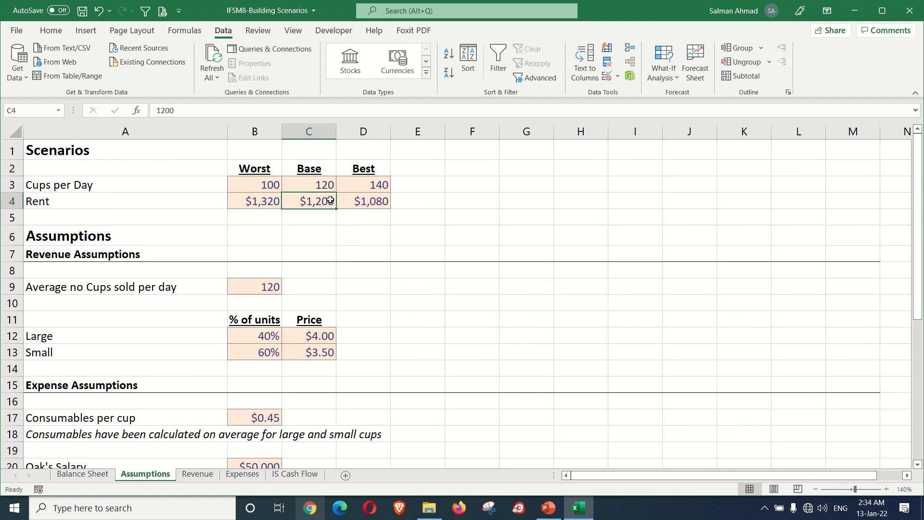
pyautogui.scroll(-1, 283, 309)
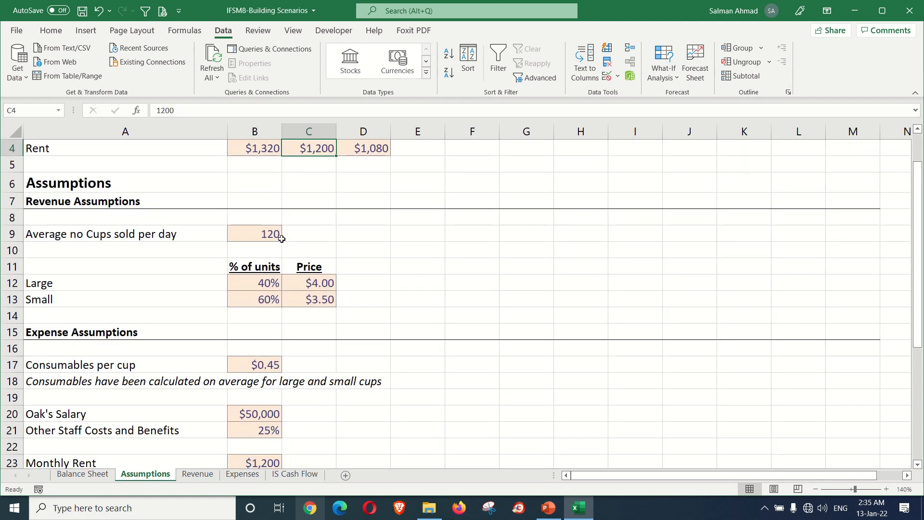
pyautogui.scroll(1, 280, 235)
pyautogui.click(271, 185)
pyautogui.scroll(-2, 280, 279)
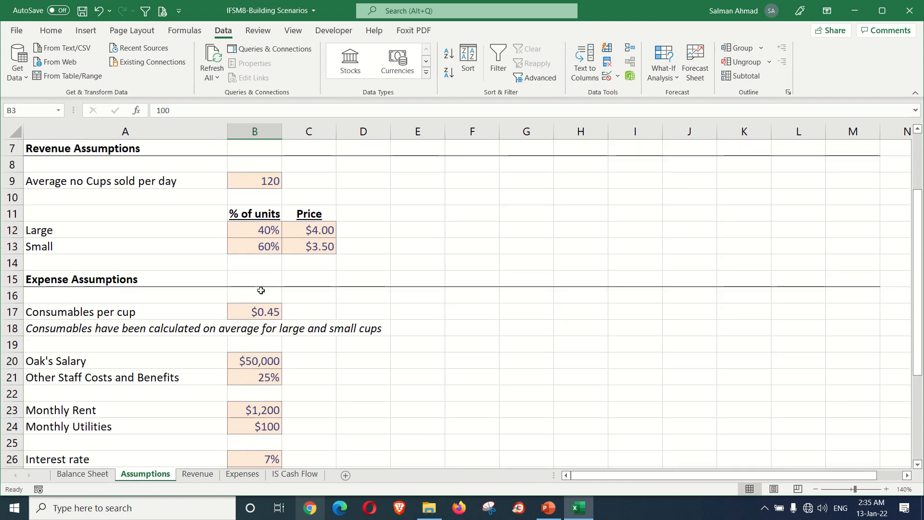
pyautogui.click(260, 181)
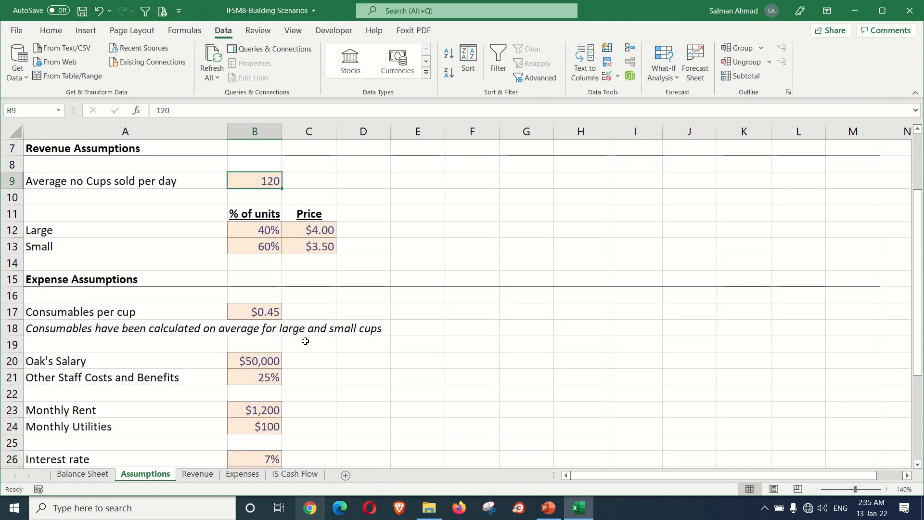
pyautogui.scroll(2, 288, 262)
pyautogui.click(270, 200)
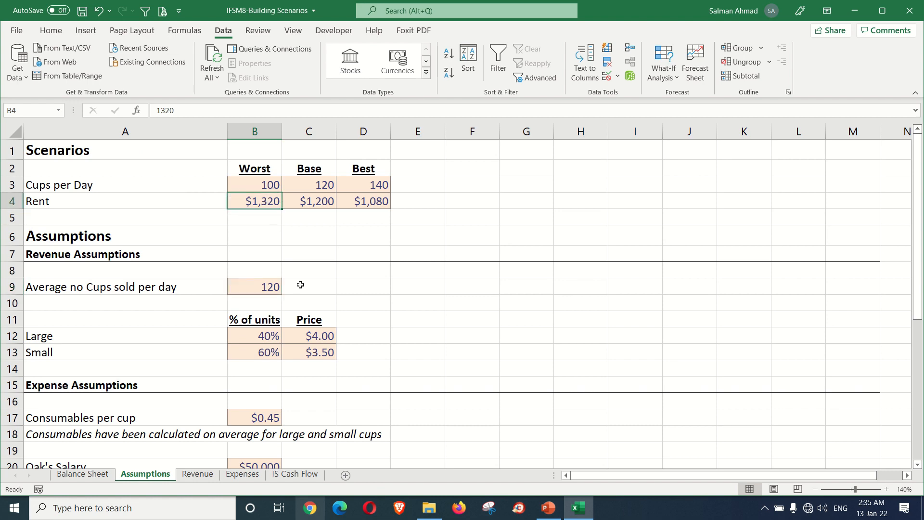
pyautogui.scroll(-3, 300, 285)
pyautogui.click(269, 360)
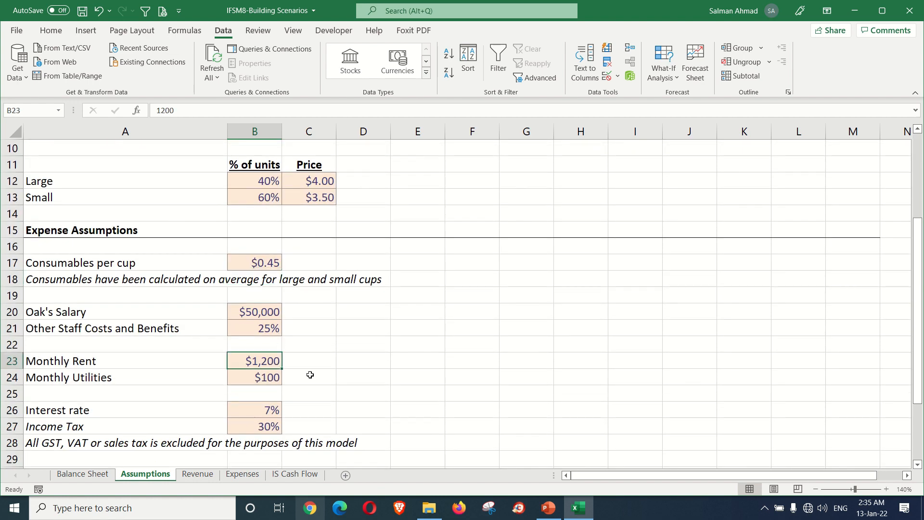
pyautogui.scroll(3, 310, 375)
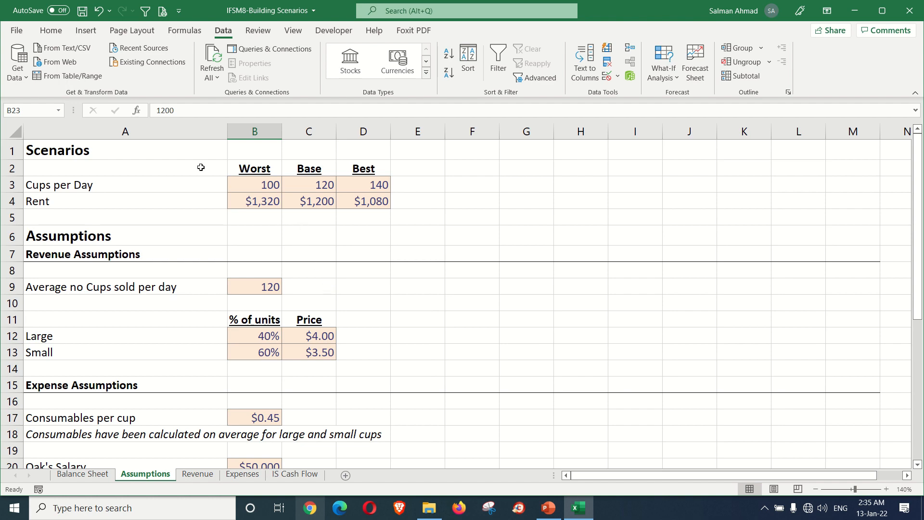
# Step: Choose Base as the scenario in B1 of the IS Cash Flow sheet
pyautogui.click(287, 474)
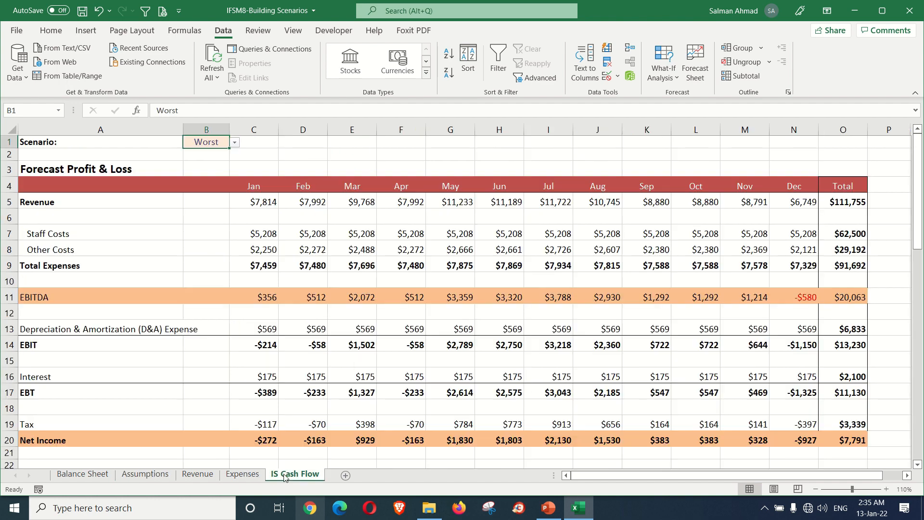
pyautogui.click(234, 142)
pyautogui.click(206, 164)
# Step: Clear the hard-coded average number of cups sold per day in B9 on the Assumptions sheet
pyautogui.click(166, 475)
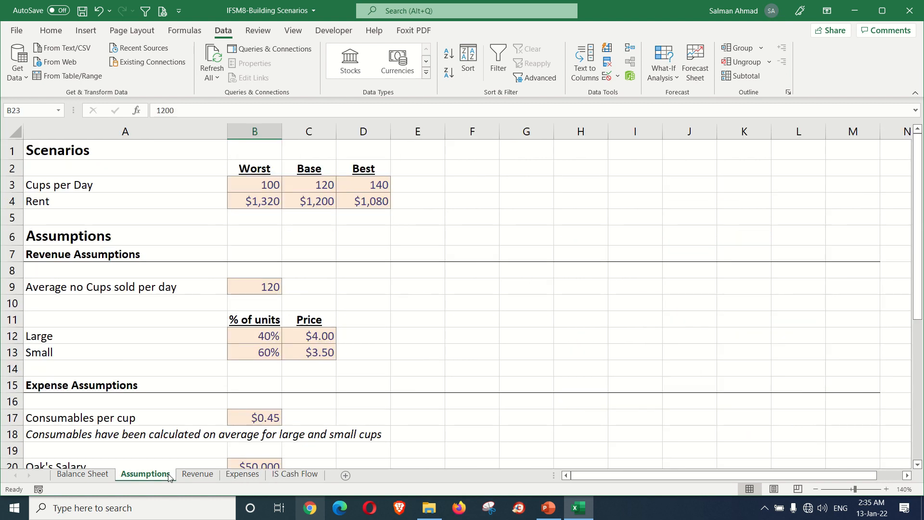
pyautogui.click(265, 288)
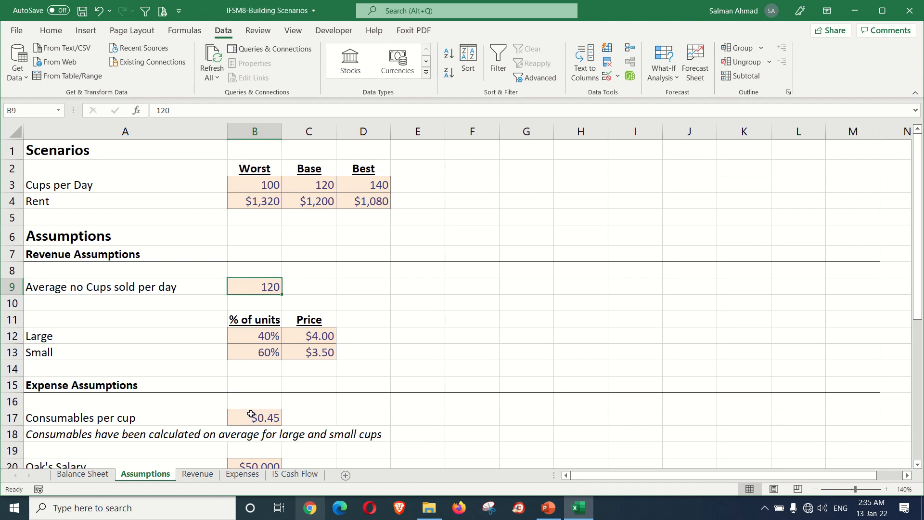
pyautogui.scroll(-1, 251, 414)
pyautogui.click(260, 461)
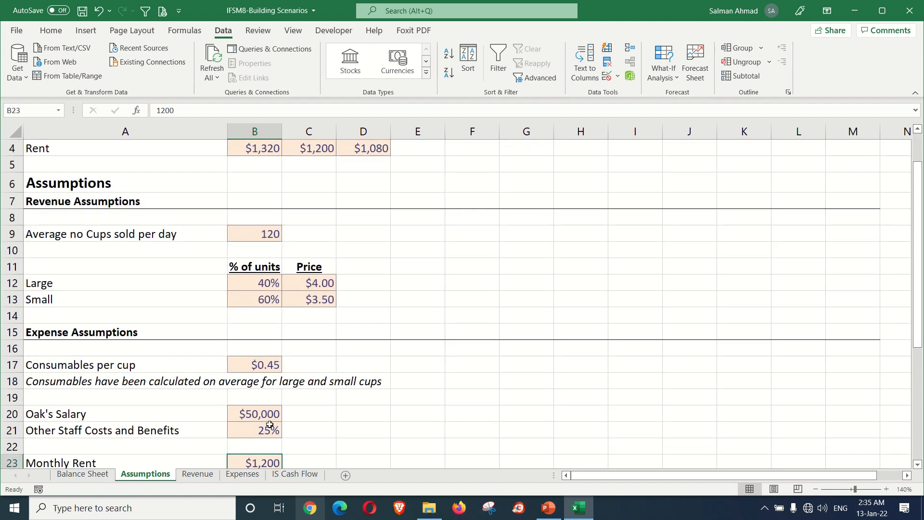
pyautogui.scroll(1, 263, 399)
pyautogui.click(262, 287)
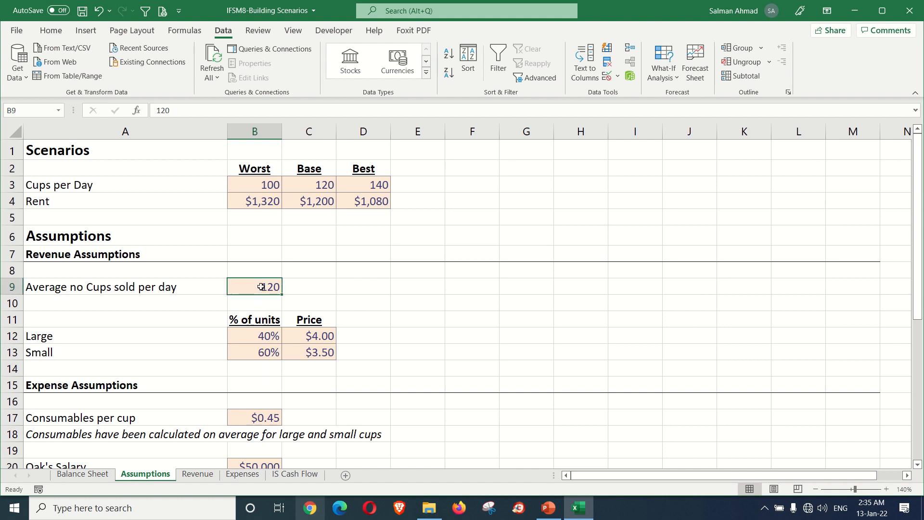
pyautogui.press('Delete')
pyautogui.write('=')
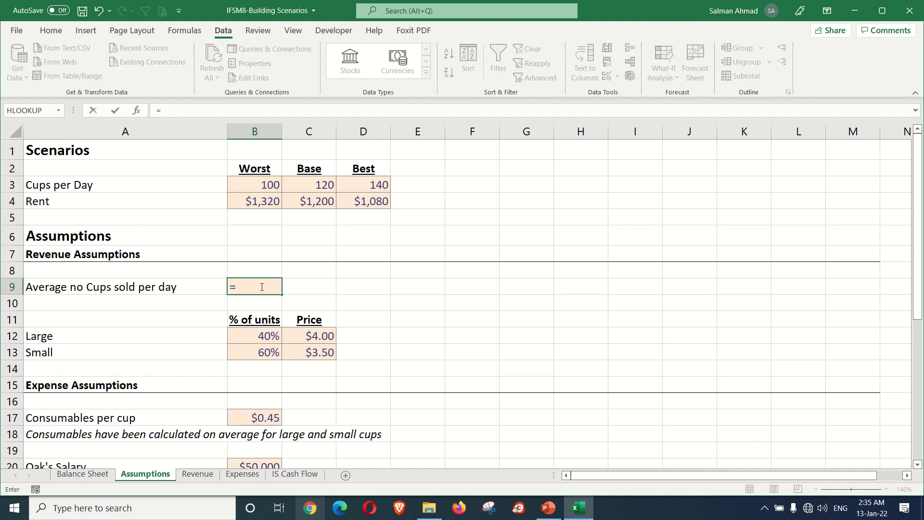
pyautogui.write('H')
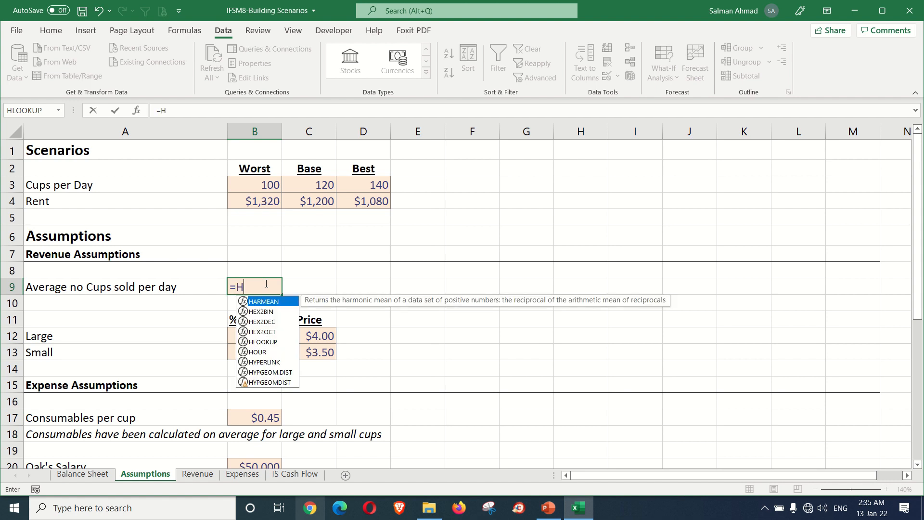
pyautogui.write('LOO')
pyautogui.press('Tab')
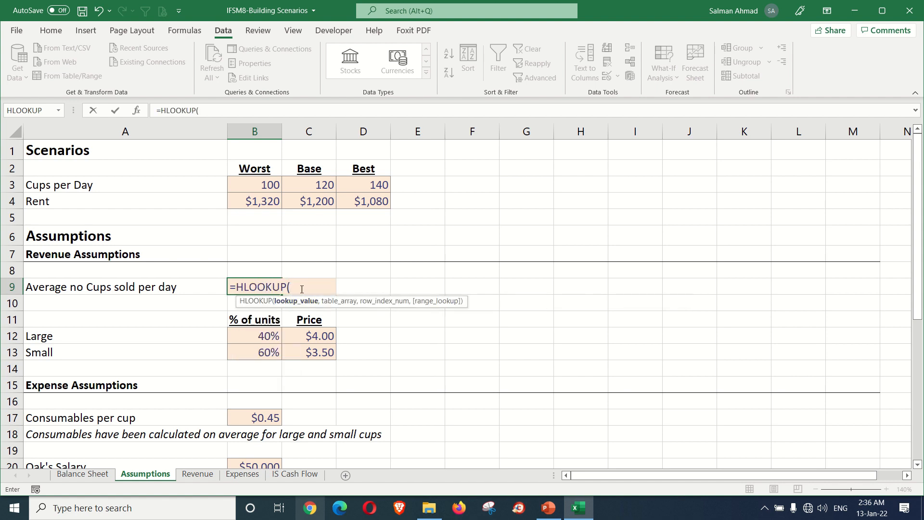
pyautogui.click(295, 475)
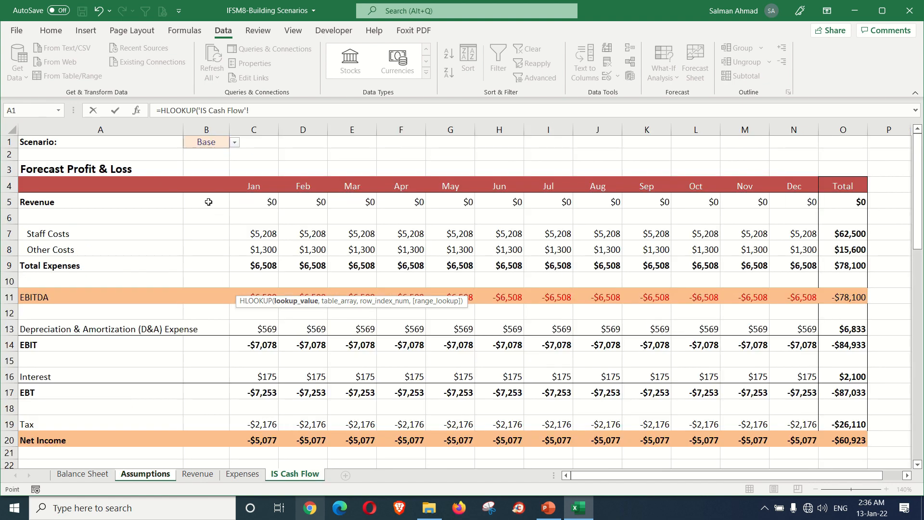
pyautogui.click(216, 158)
pyautogui.press('Escape')
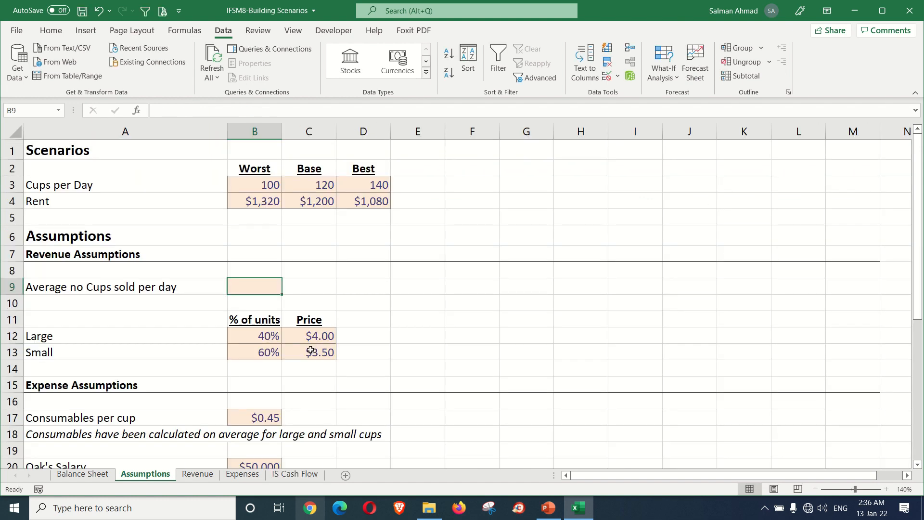
pyautogui.click(287, 475)
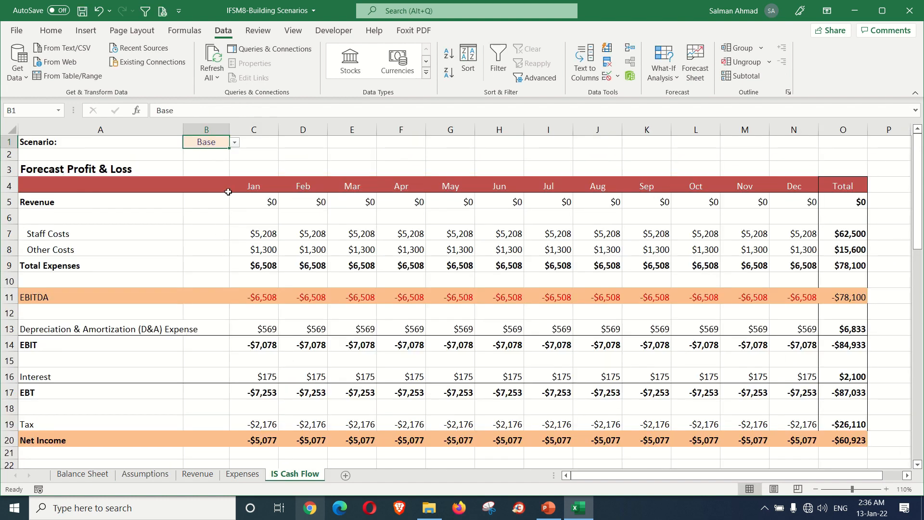
pyautogui.click(213, 154)
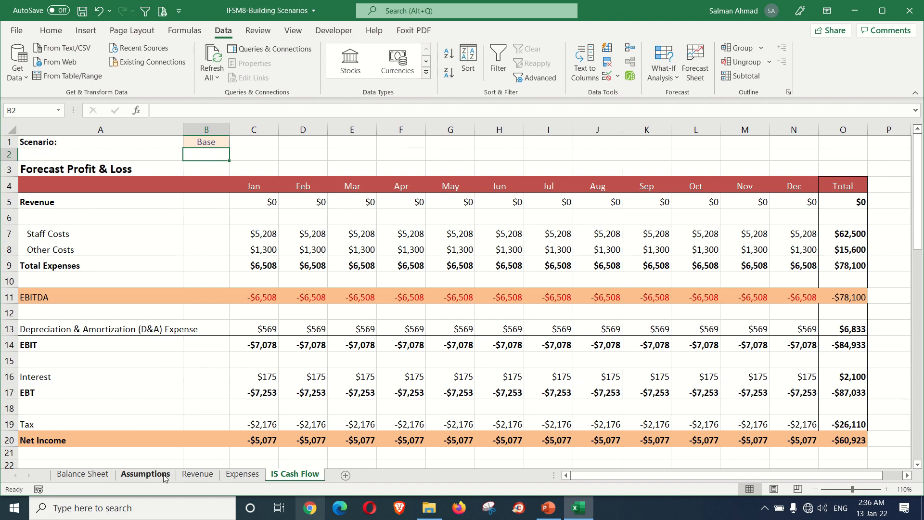
pyautogui.click(145, 474)
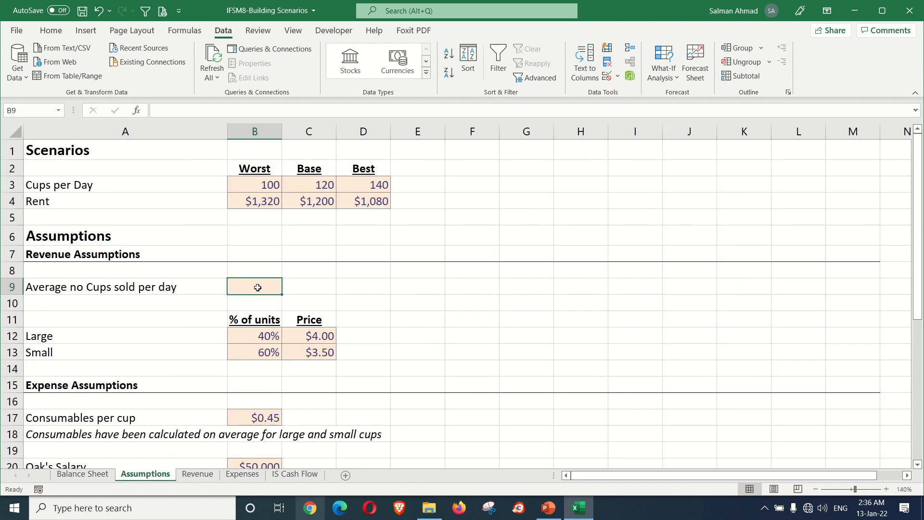
# Step: Start an HLOOKUP formula in Assumptions B9 with the scenario cell B1 of the IS Cash Flow sheet as its lookup value
pyautogui.write('=H')
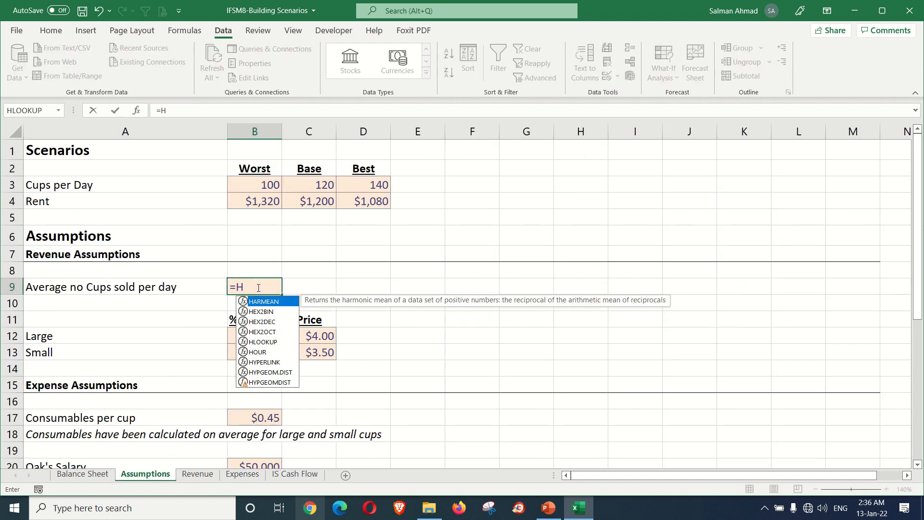
pyautogui.write('LOO')
pyautogui.press('Tab')
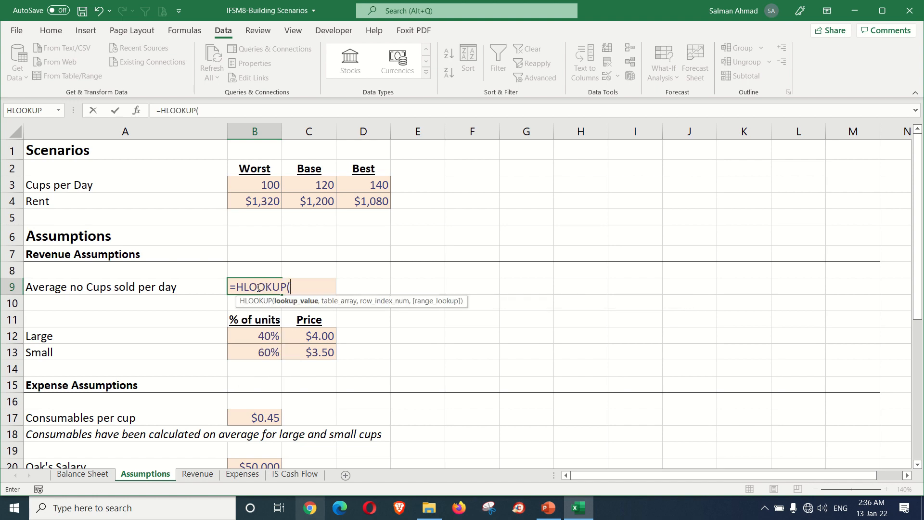
pyautogui.click(295, 474)
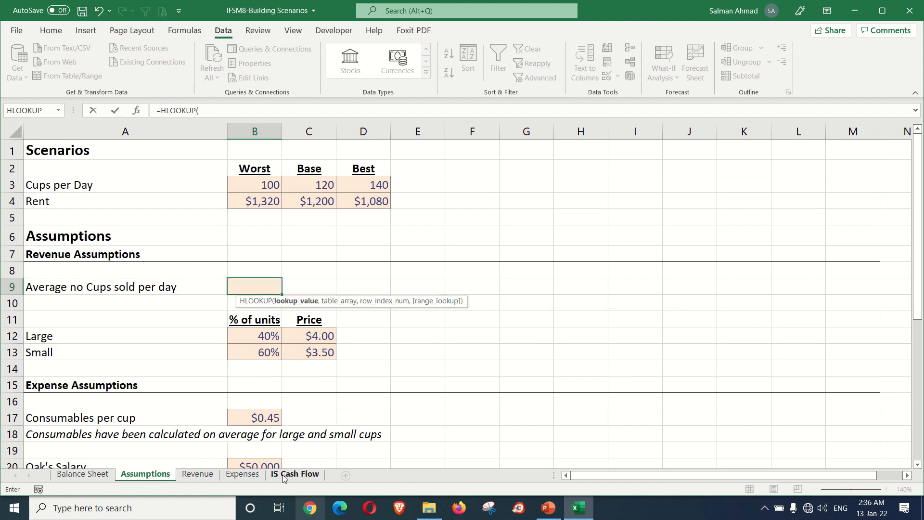
pyautogui.click(221, 144)
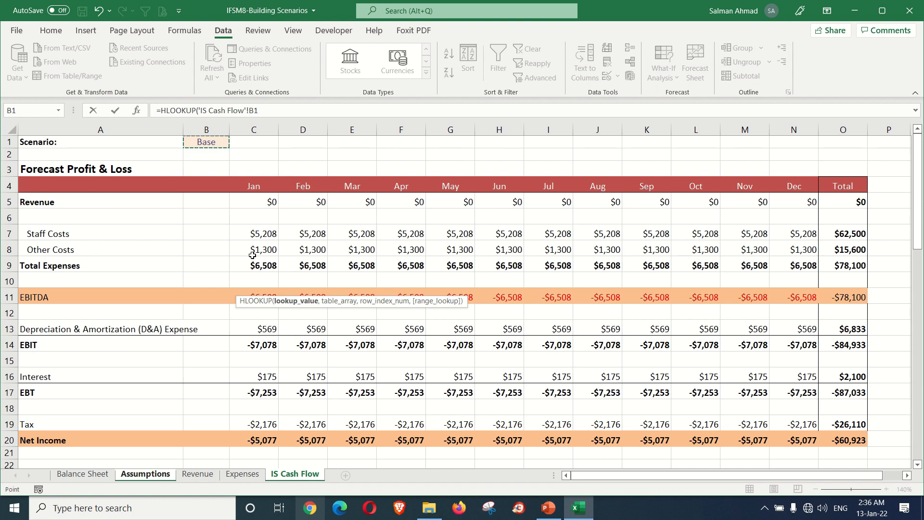
pyautogui.write(',')
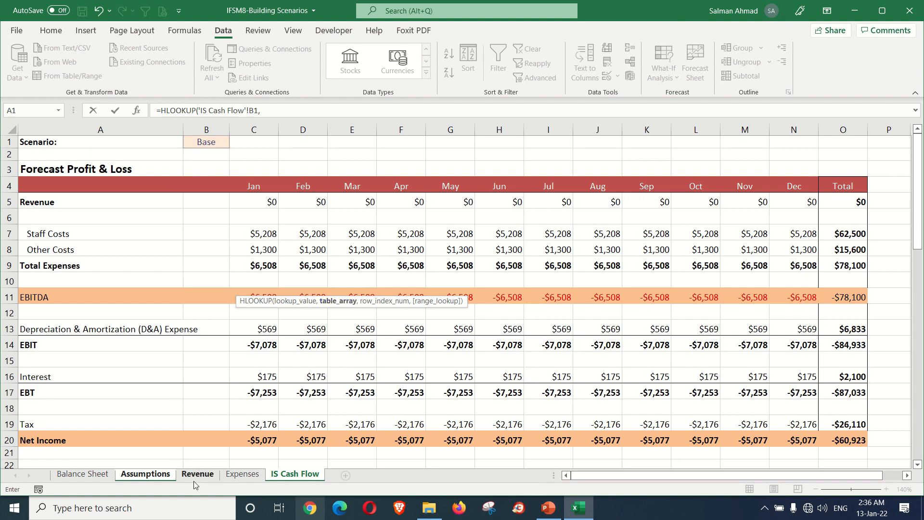
# Step: Complete the B9 HLOOKUP with the absolute table range Assumptions!$B$2:$D$4, row index 2 and 0 for an exact match
pyautogui.click(166, 479)
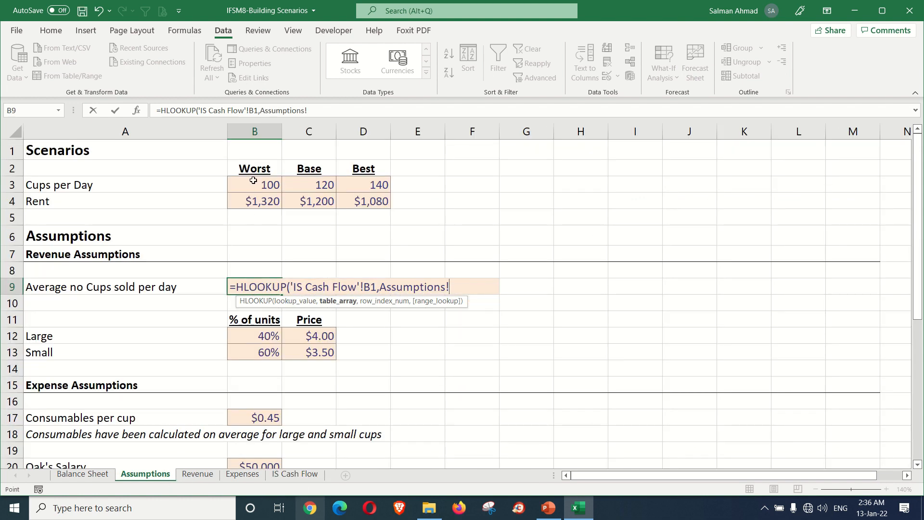
pyautogui.moveTo(254, 169); pyautogui.dragTo(364, 201)
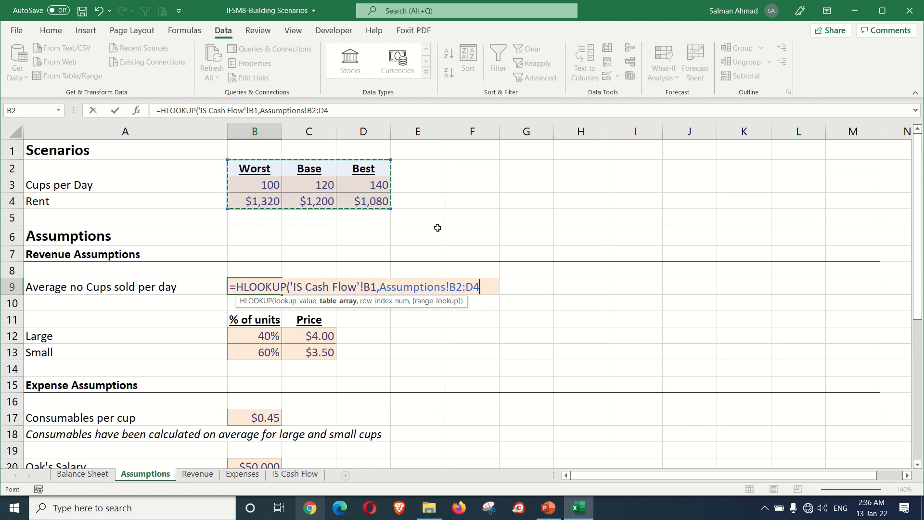
pyautogui.press('F4')
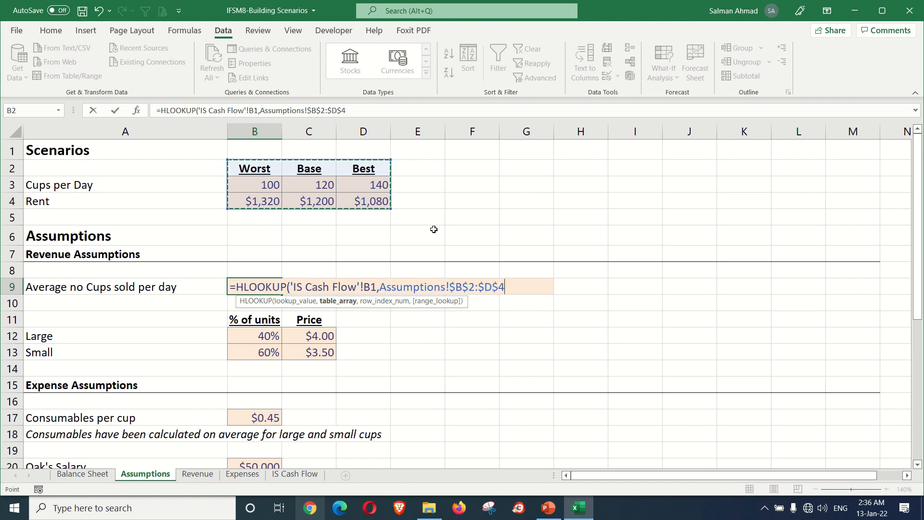
pyautogui.write(',')
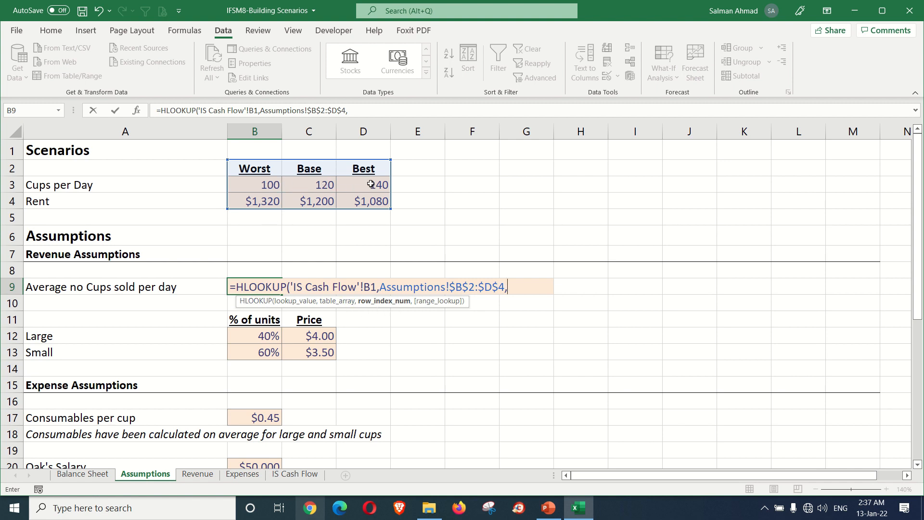
pyautogui.write('2,')
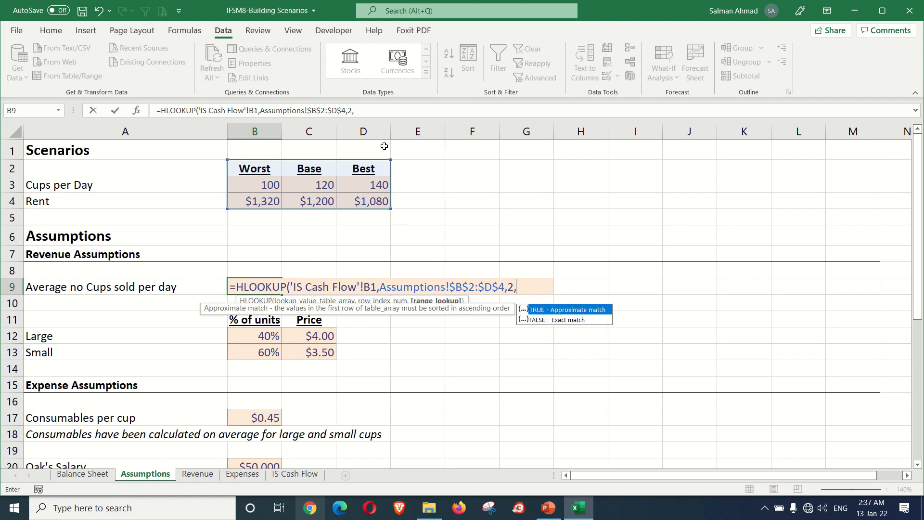
pyautogui.write('0)')
pyautogui.press('Return')
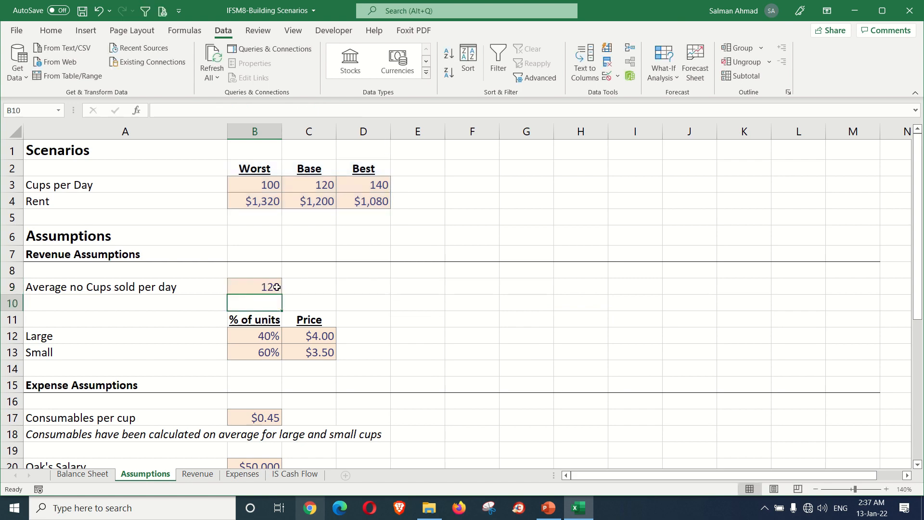
# Step: Check the HLOOKUP result in Assumptions B9 against the scenario selected in B1 of the IS Cash Flow sheet
pyautogui.click(278, 287)
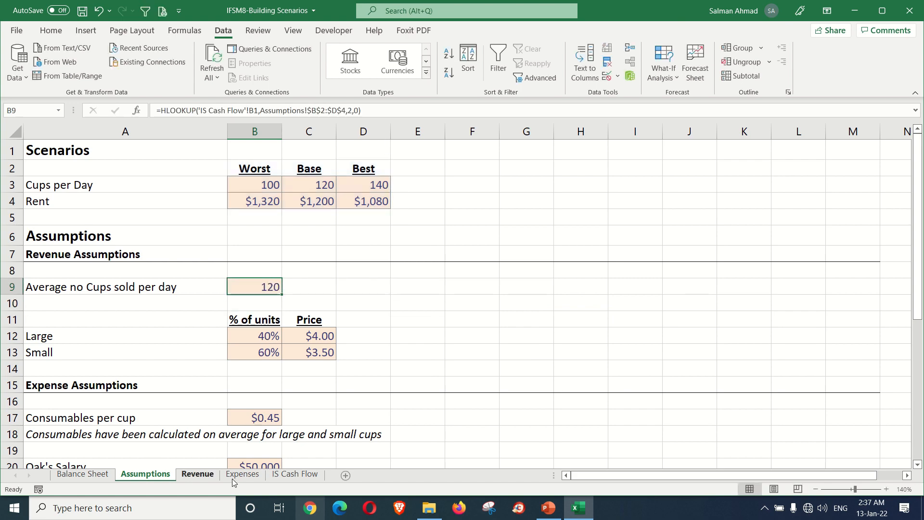
pyautogui.click(280, 474)
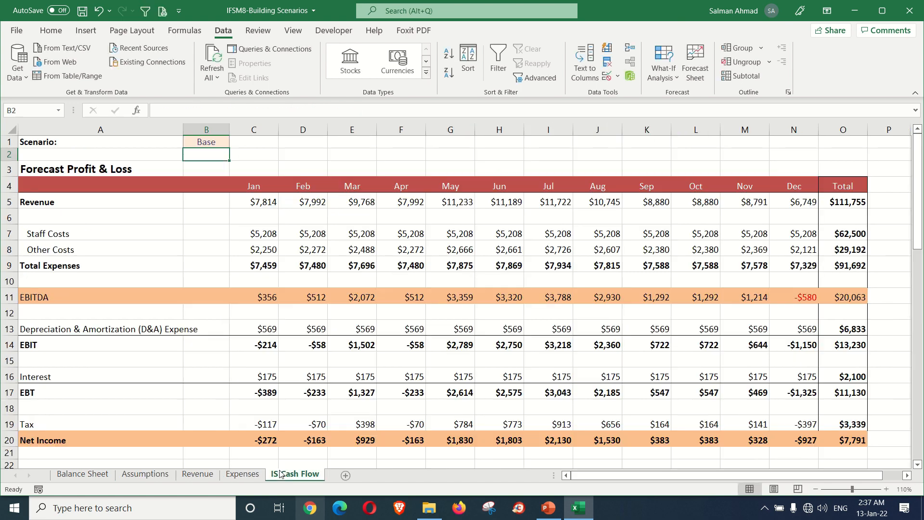
pyautogui.click(207, 140)
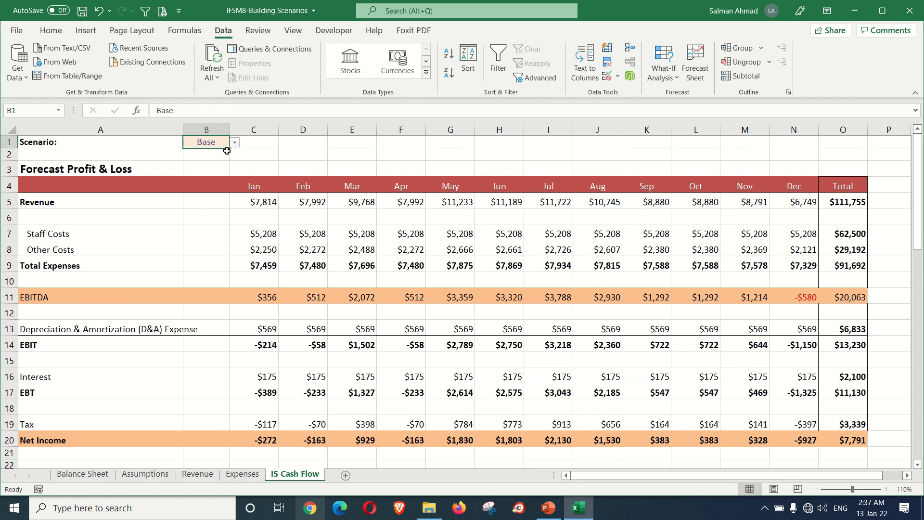
pyautogui.click(160, 476)
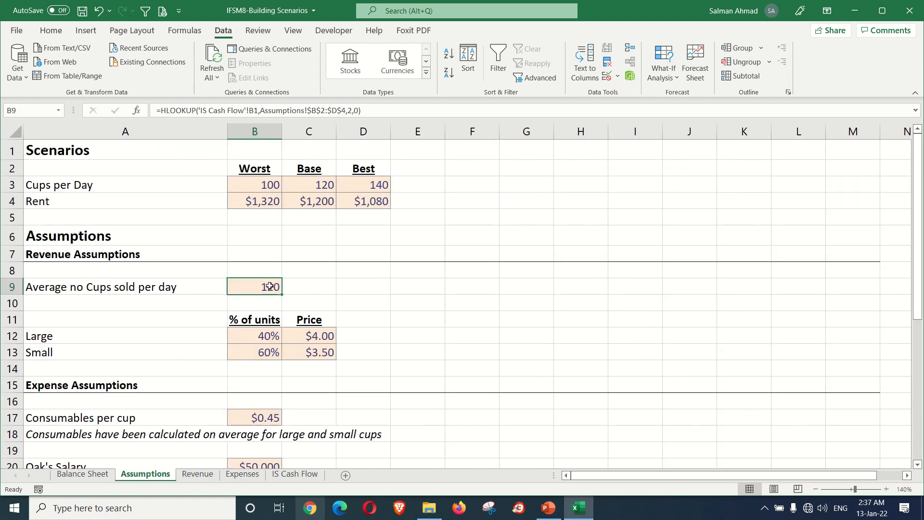
# Step: Test the lookup by choosing Best and then Worst in B1 of IS Cash Flow, checking Assumptions B9 after each choice
pyautogui.click(295, 474)
pyautogui.click(234, 143)
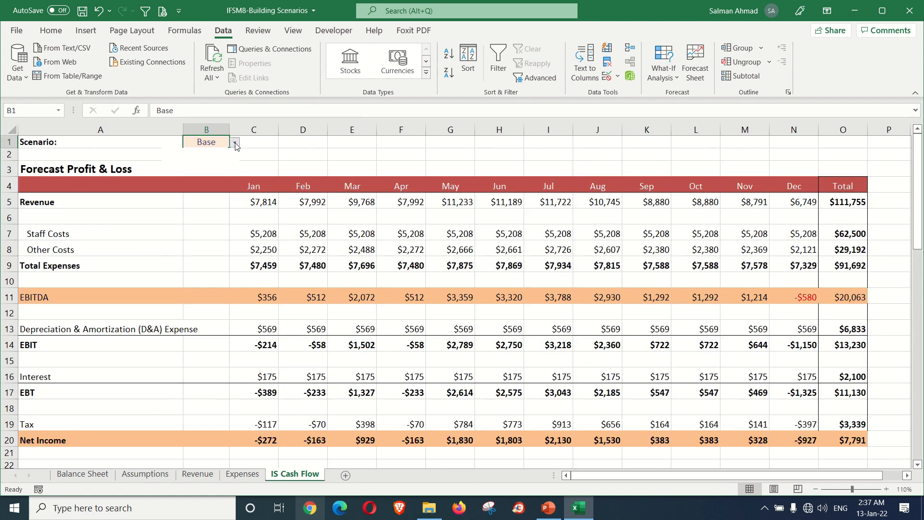
pyautogui.click(207, 170)
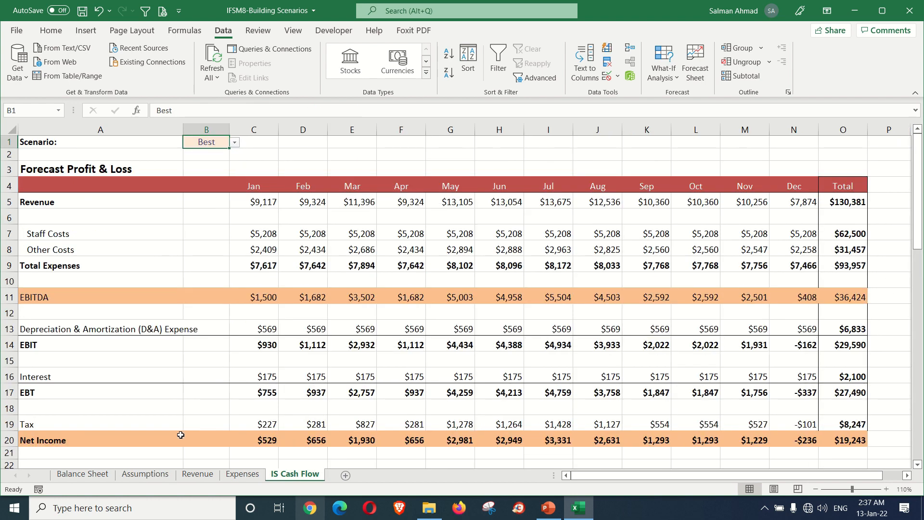
pyautogui.click(154, 474)
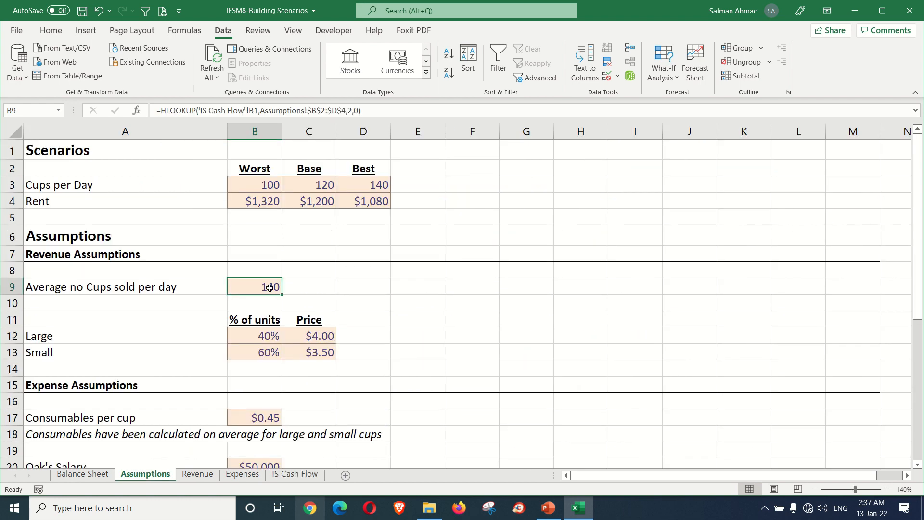
pyautogui.click(295, 474)
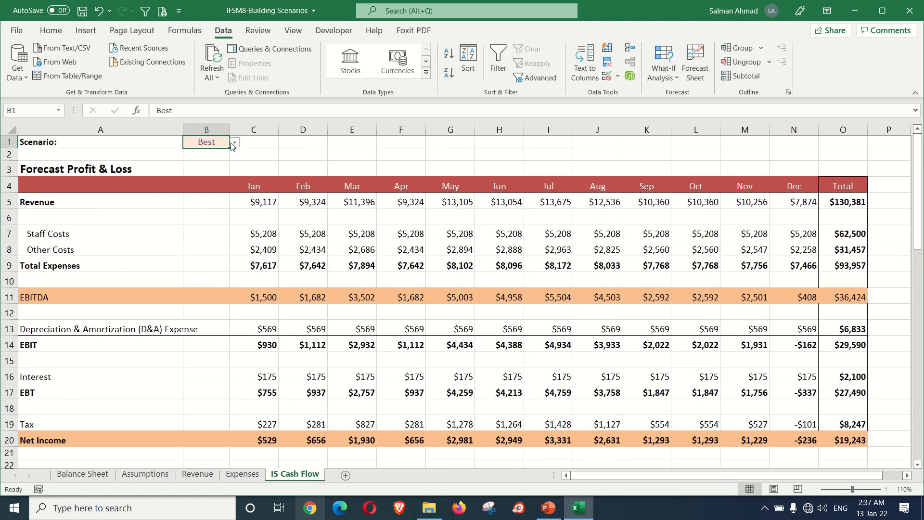
pyautogui.click(235, 143)
pyautogui.click(207, 151)
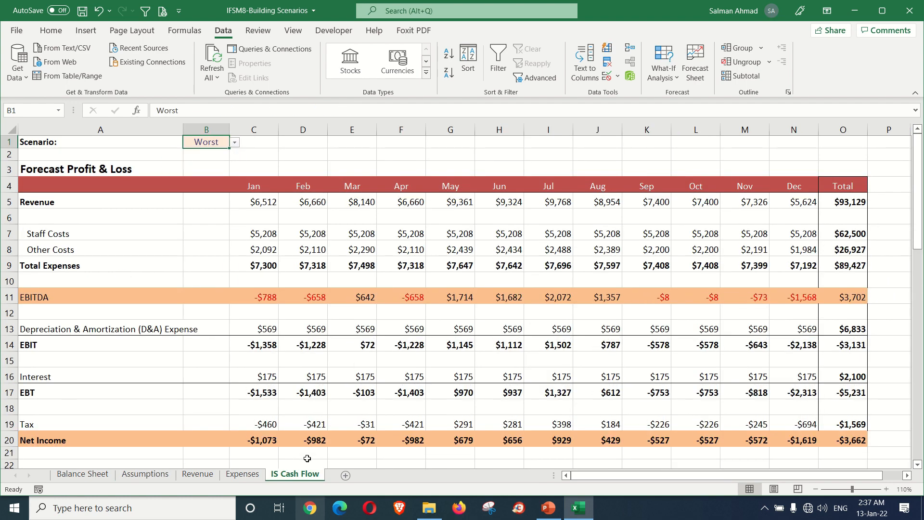
pyautogui.click(146, 474)
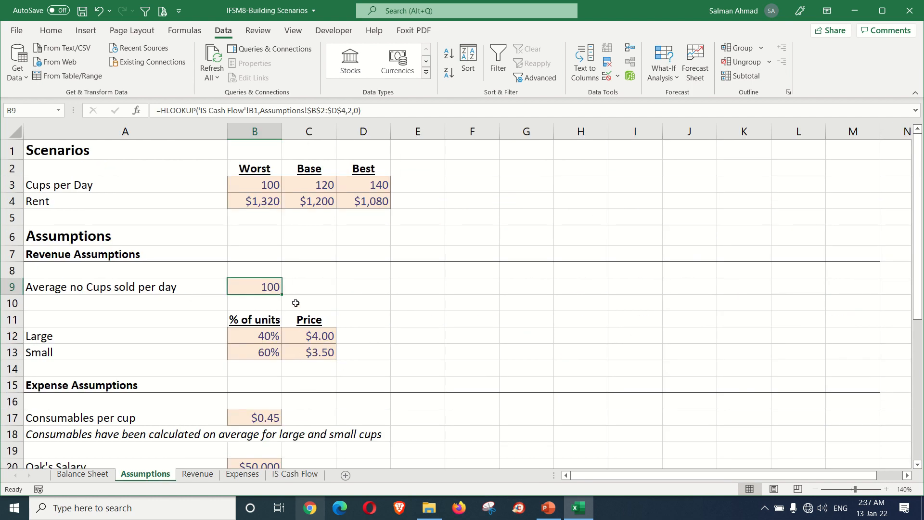
# Step: Set the scenario in B1 of the IS Cash Flow sheet back to Base
pyautogui.click(284, 477)
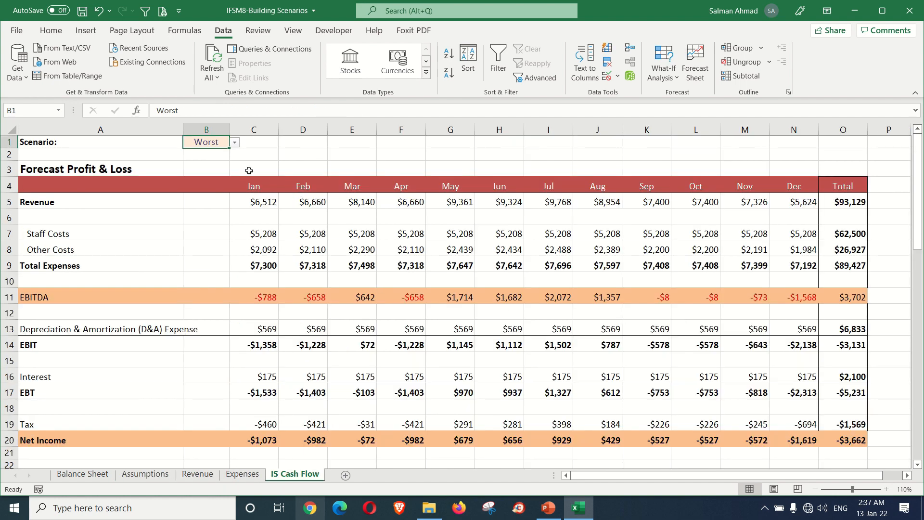
pyautogui.click(236, 143)
pyautogui.click(204, 159)
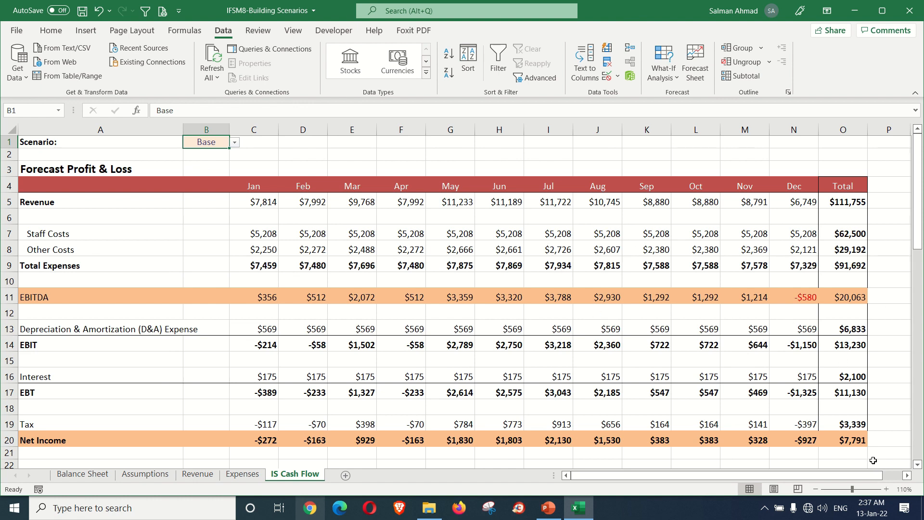
# Step: Compare the total net income in O20 of IS Cash Flow by switching the B1 scenario from Base to Best and then Worst
pyautogui.click(854, 443)
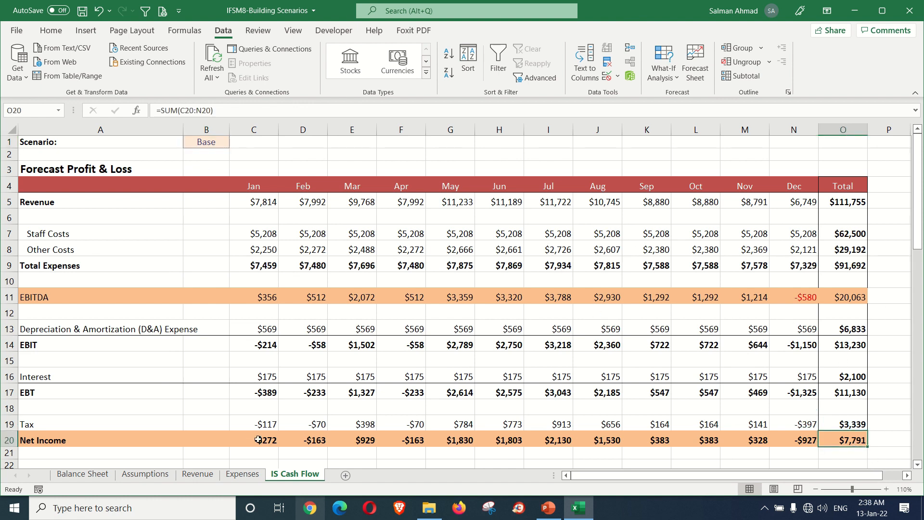
pyautogui.click(224, 144)
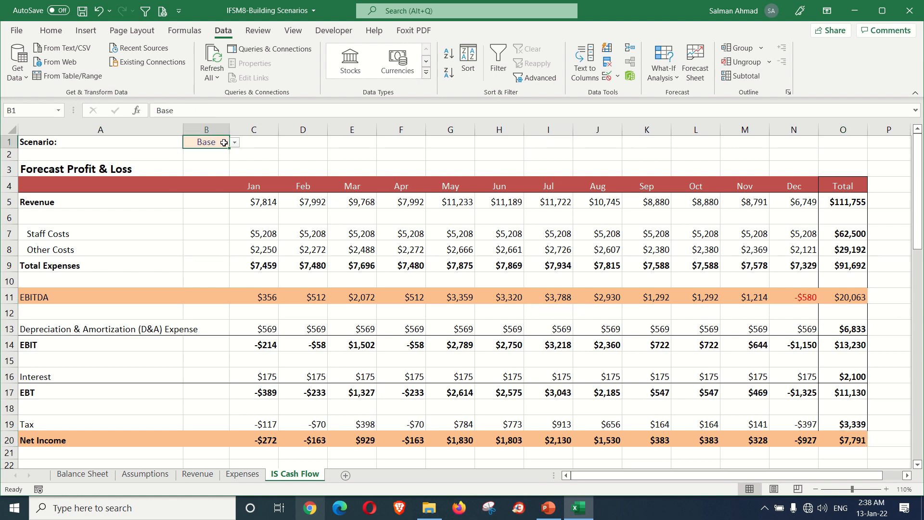
pyautogui.click(234, 144)
pyautogui.click(222, 144)
pyautogui.click(235, 145)
pyautogui.click(208, 164)
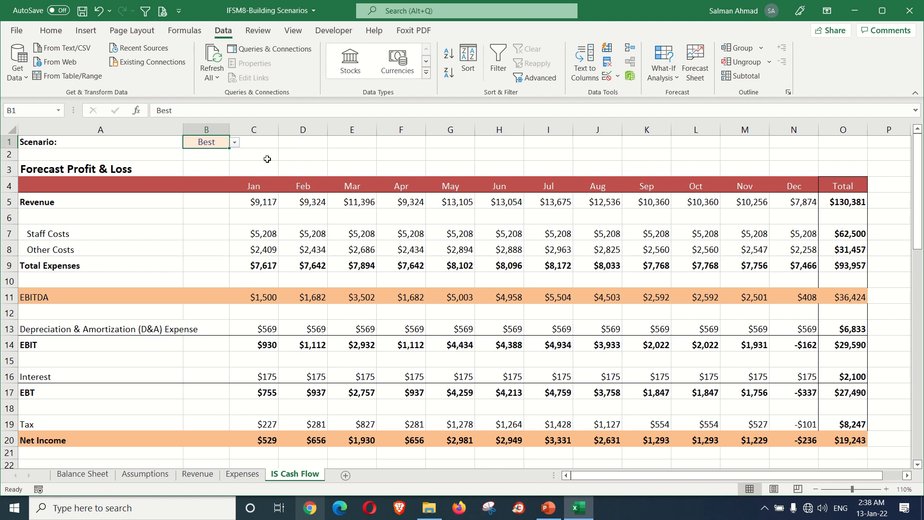
pyautogui.click(236, 144)
pyautogui.click(205, 152)
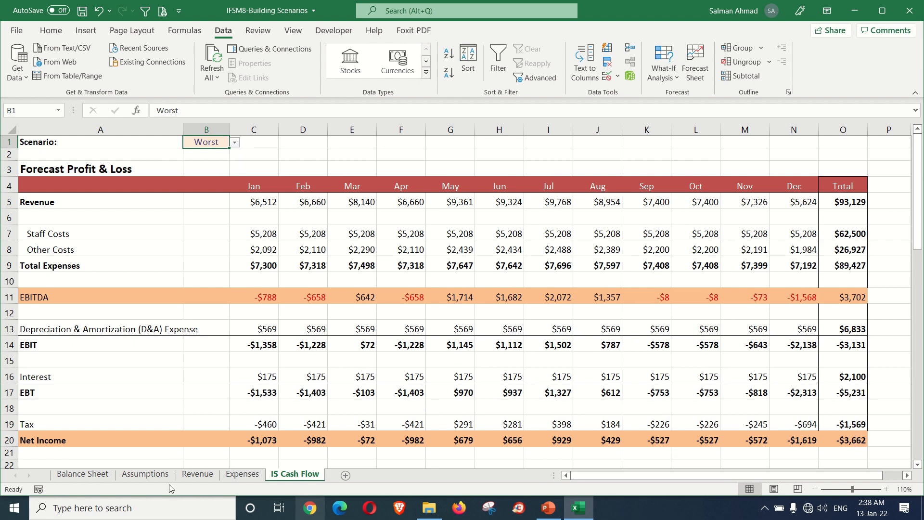
# Step: Clear the hardcoded Monthly Rent in B23 of the Assumptions sheet, consulting the Rent row of the scenarios table
pyautogui.click(144, 474)
pyautogui.scroll(3, 265, 414)
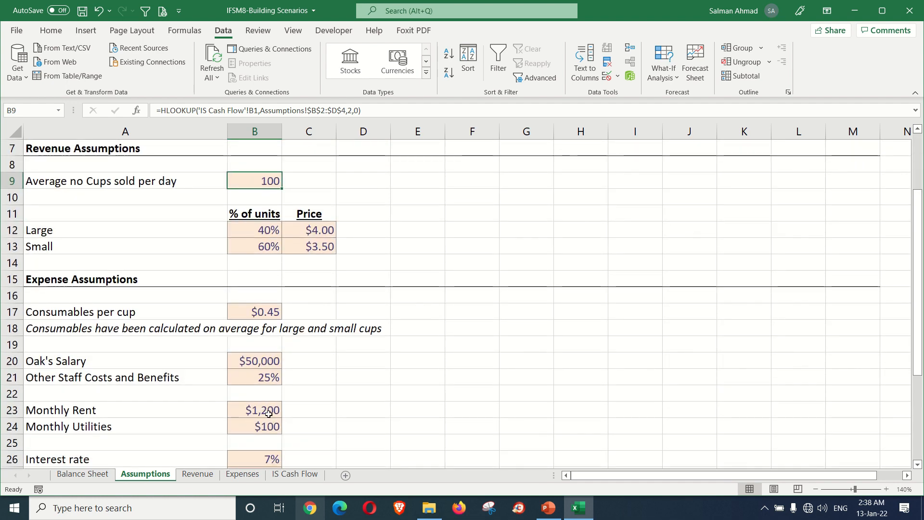
pyautogui.click(268, 413)
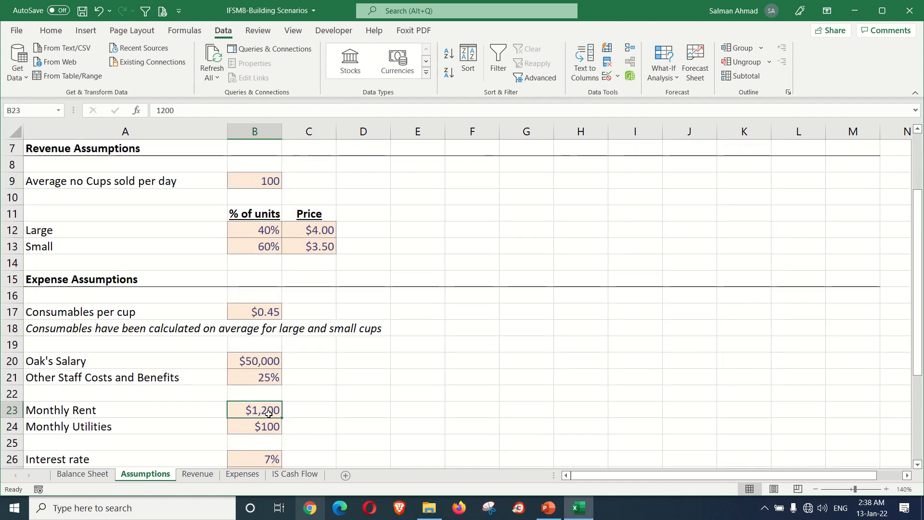
pyautogui.press('Delete')
pyautogui.scroll(2, 268, 412)
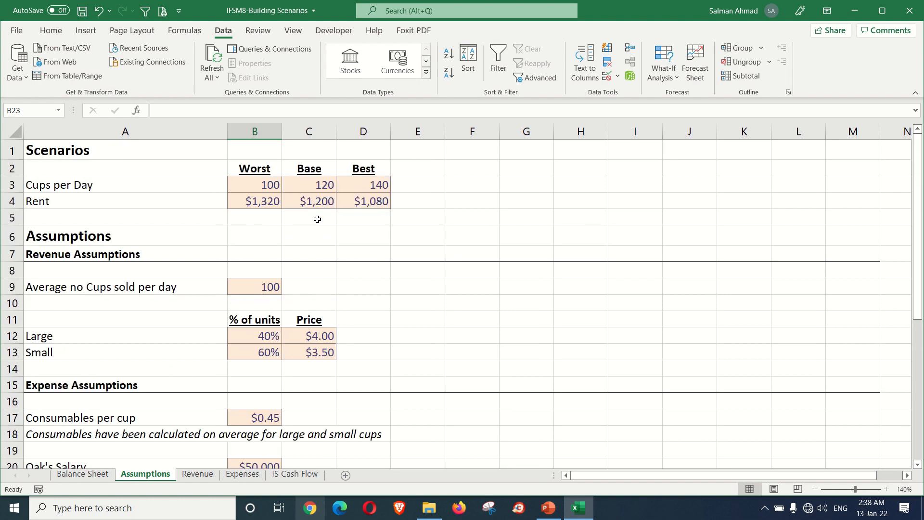
pyautogui.scroll(-2, 392, 284)
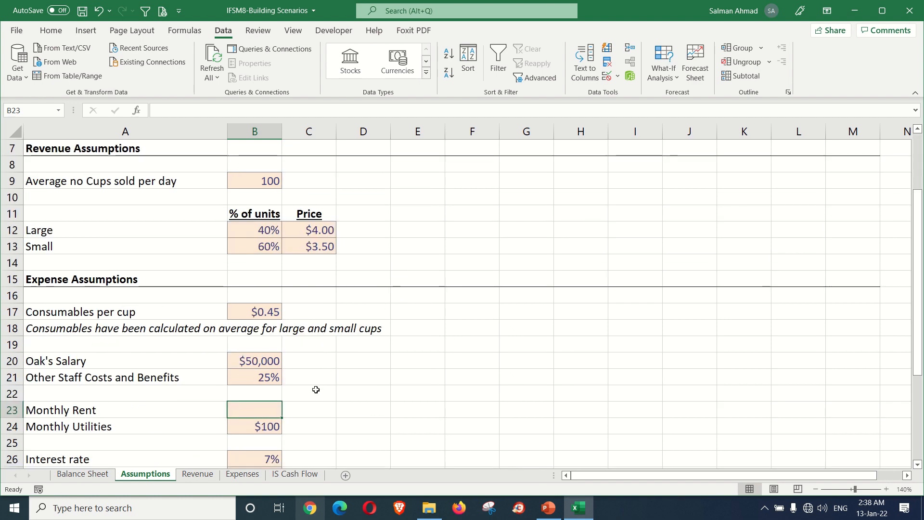
pyautogui.scroll(2, 316, 389)
pyautogui.scroll(-1, 314, 385)
pyautogui.scroll(1, 317, 381)
pyautogui.scroll(-2, 317, 381)
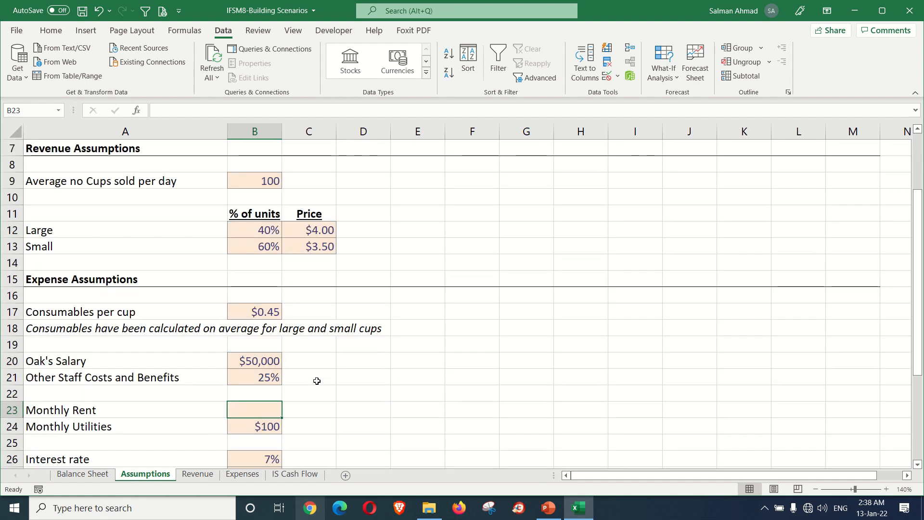
# Step: Start an HLOOKUP in Assumptions B23 with the absolute reference 'IS Cash Flow'!$B$1 as its lookup value
pyautogui.write('=HLOO')
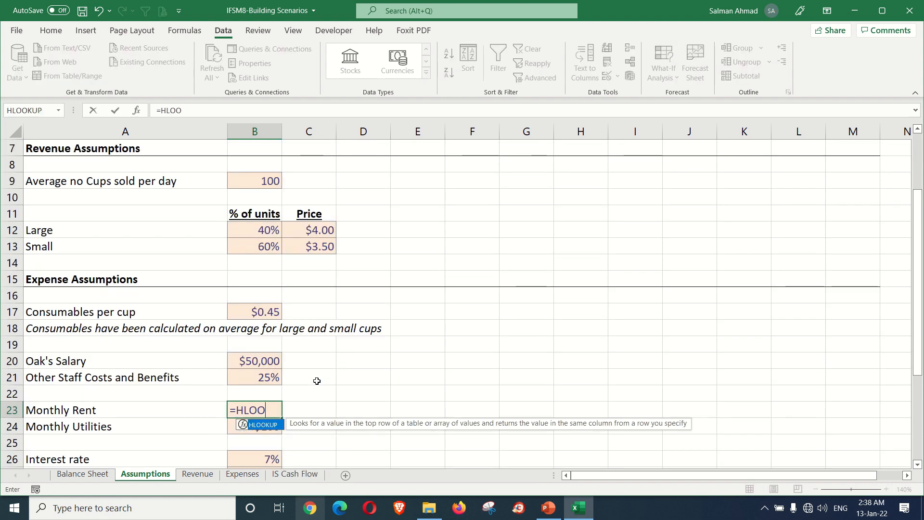
pyautogui.press('Tab')
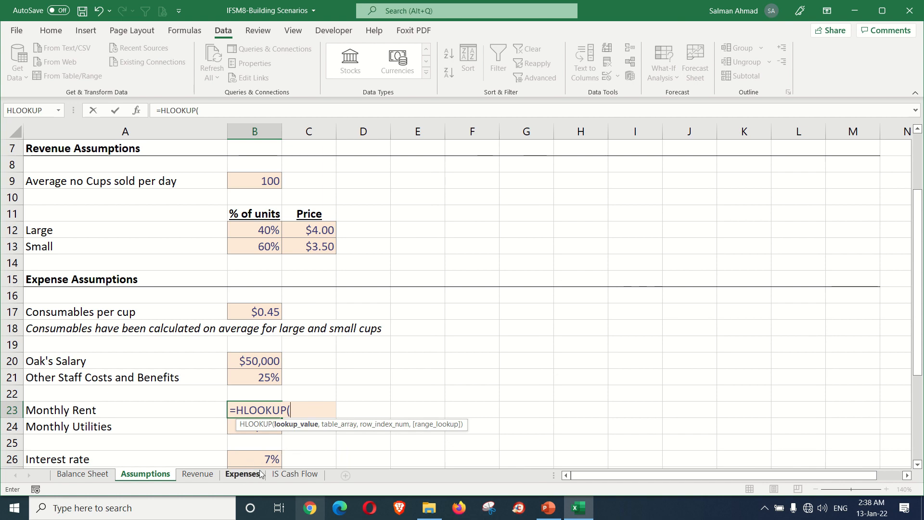
pyautogui.click(280, 474)
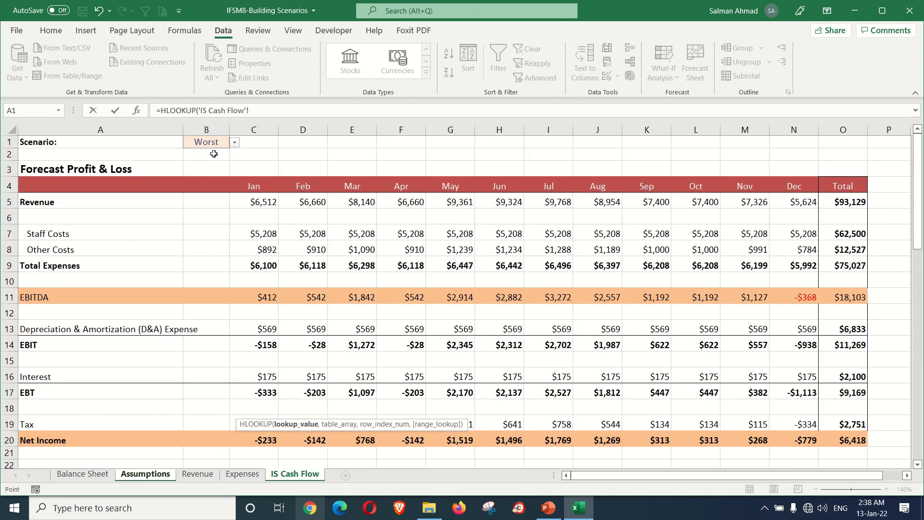
pyautogui.click(266, 110)
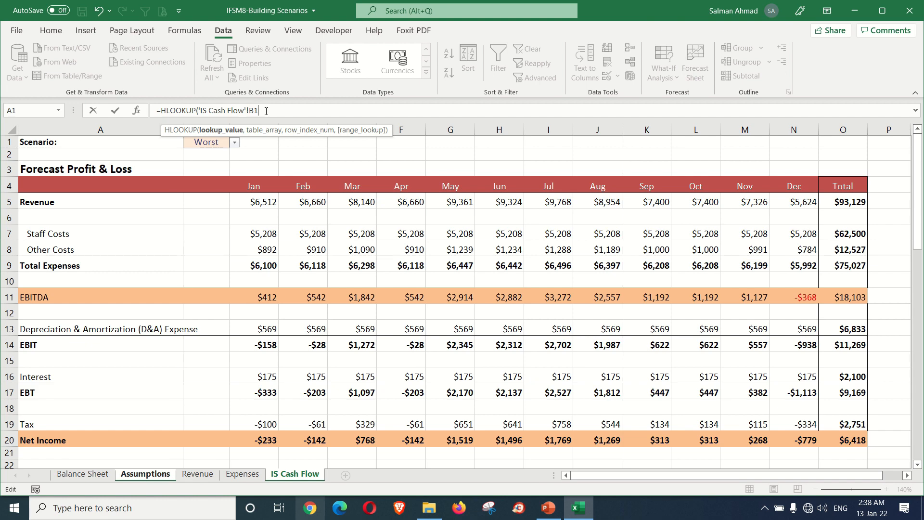
pyautogui.press('F4')
pyautogui.write(',')
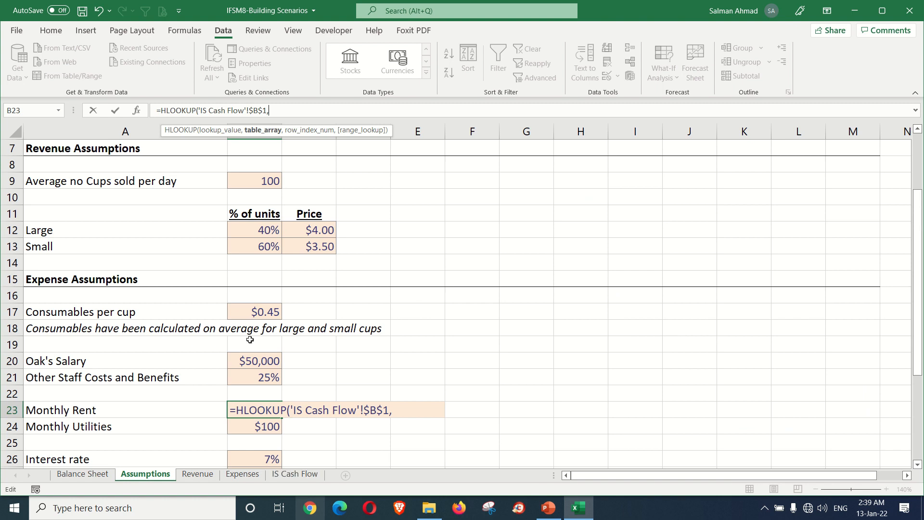
# Step: Add the scenarios table as the absolute range Assumptions!$B$2:$D$4 for the table array of the B23 HLOOKUP
pyautogui.scroll(2, 248, 337)
pyautogui.click(256, 171)
pyautogui.moveTo(256, 171); pyautogui.dragTo(354, 200)
pyautogui.press('F4')
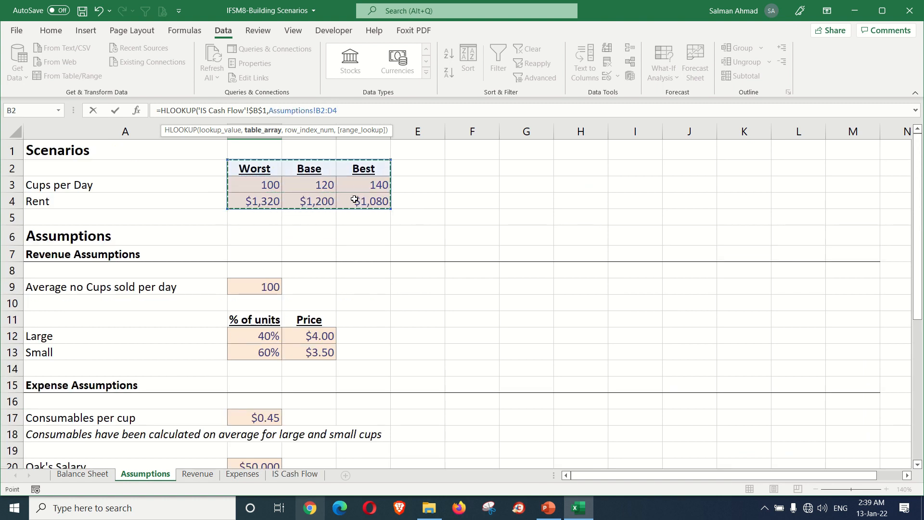
pyautogui.scroll(-4, 355, 199)
pyautogui.write(',')
# Step: Complete the B23 HLOOKUP with row index 3 for the Rent row and FALSE for an exact match
pyautogui.scroll(2, 362, 235)
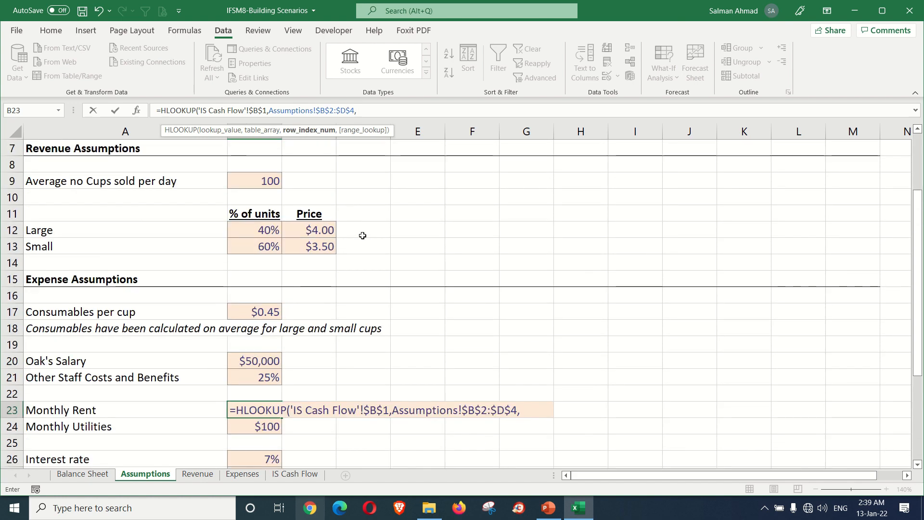
pyautogui.scroll(1, 362, 234)
pyautogui.scroll(1, 325, 143)
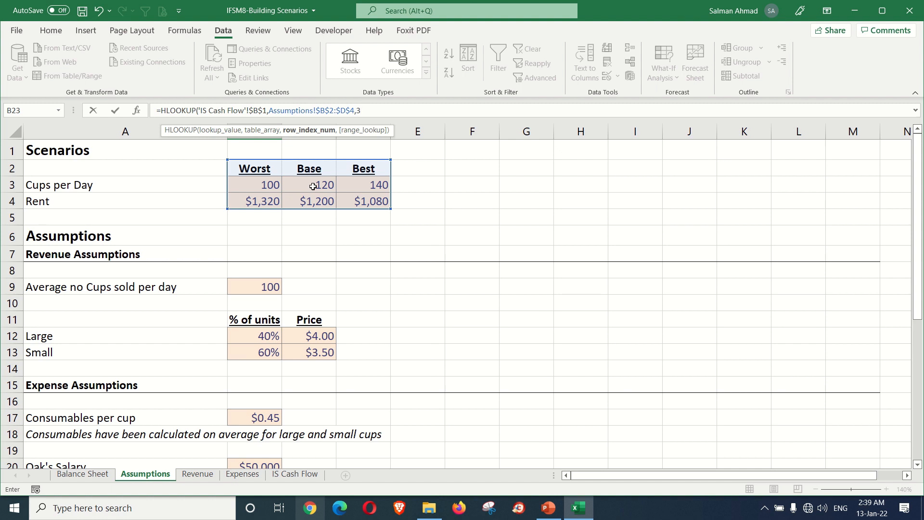
pyautogui.write(',')
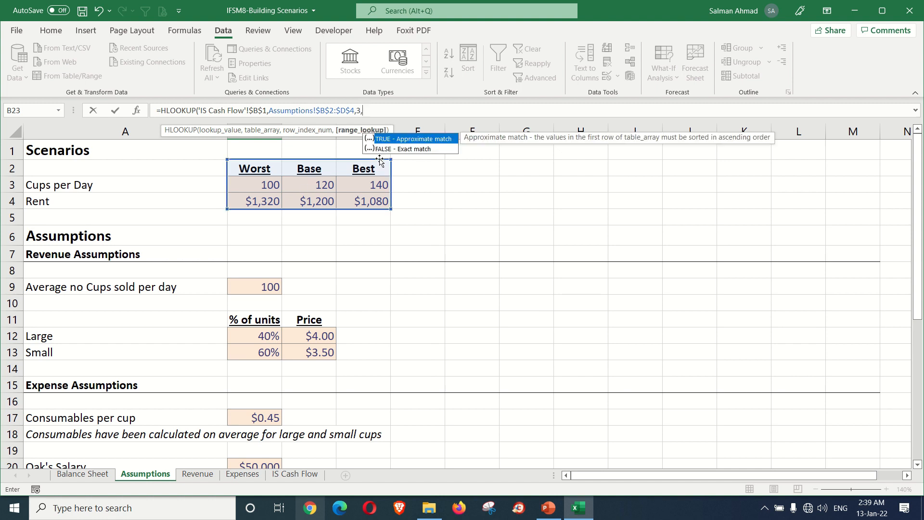
pyautogui.doubleClick(390, 149)
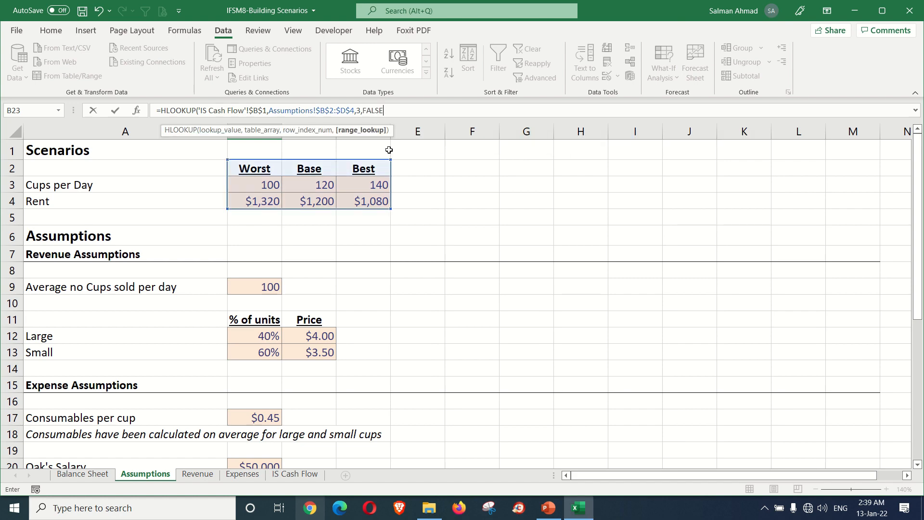
pyautogui.write(')')
pyautogui.press('Return')
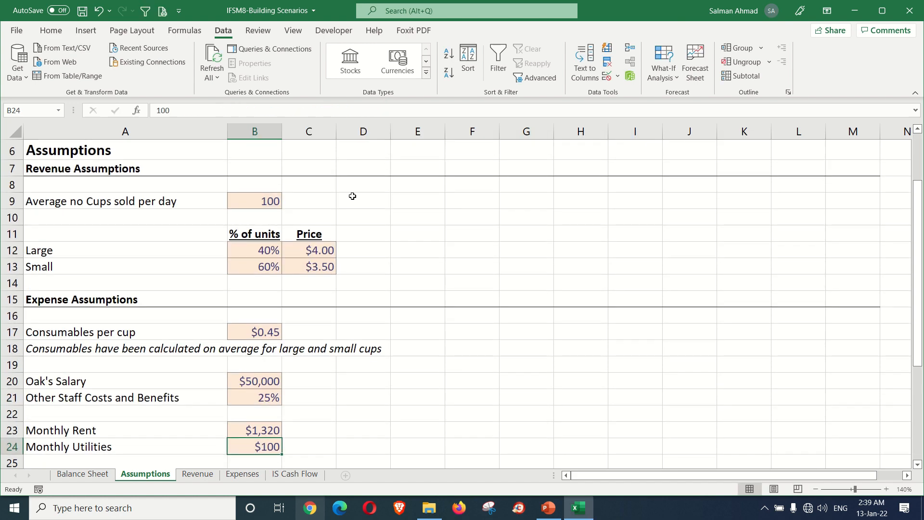
# Step: Check the Assumptions B9 cups and B23 rent lookups against the Worst column while that scenario is selected in IS Cash Flow
pyautogui.click(303, 478)
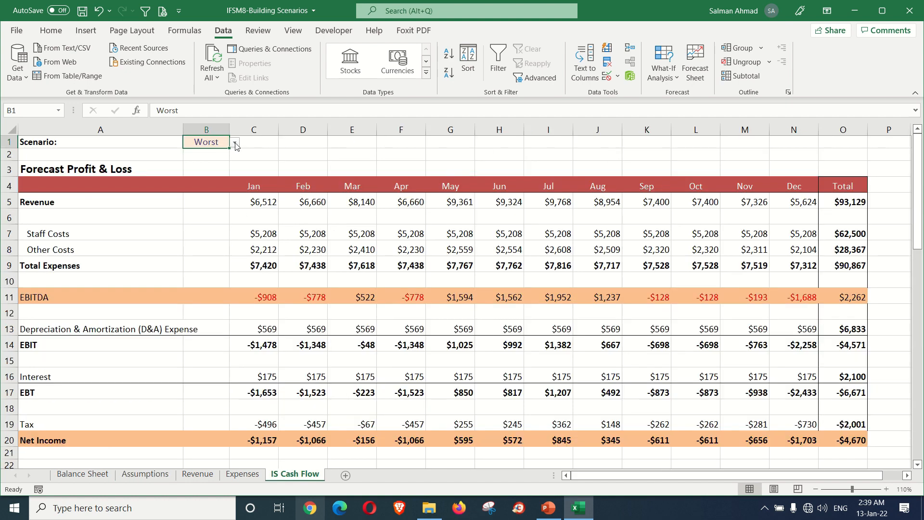
pyautogui.click(164, 475)
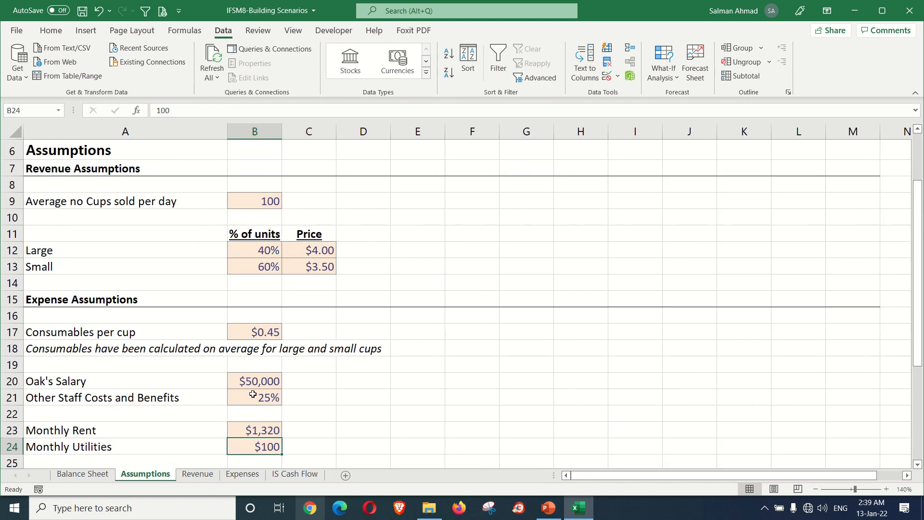
pyautogui.click(274, 207)
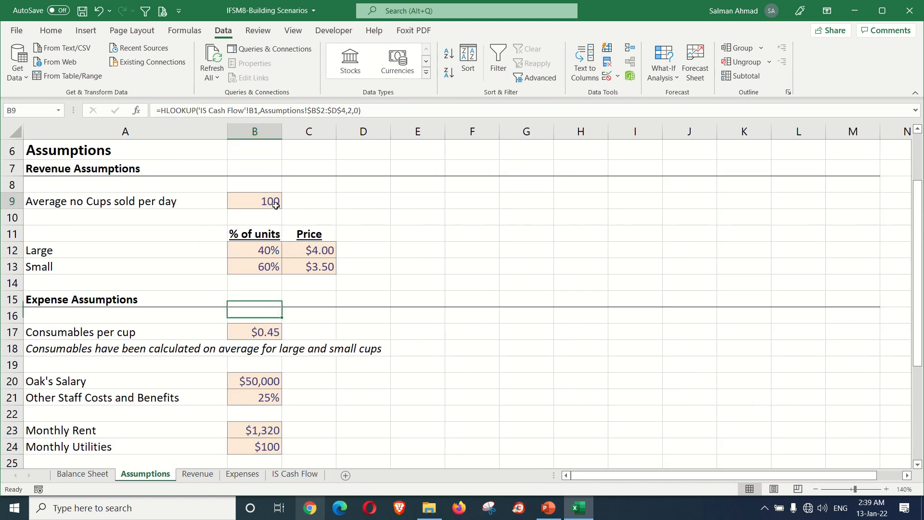
pyautogui.click(268, 432)
pyautogui.scroll(2, 326, 411)
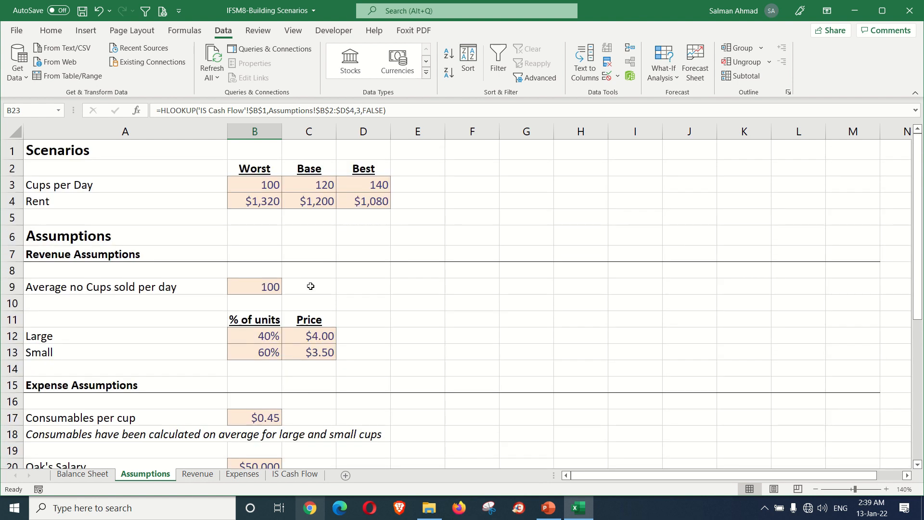
pyautogui.click(275, 203)
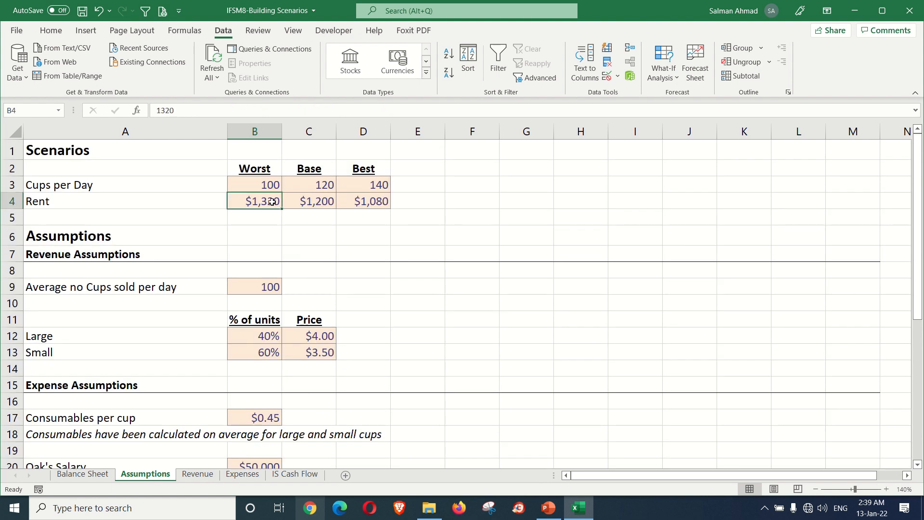
# Step: Set the scenario in B1 of the IS Cash Flow sheet to Best
pyautogui.click(295, 474)
pyautogui.click(234, 143)
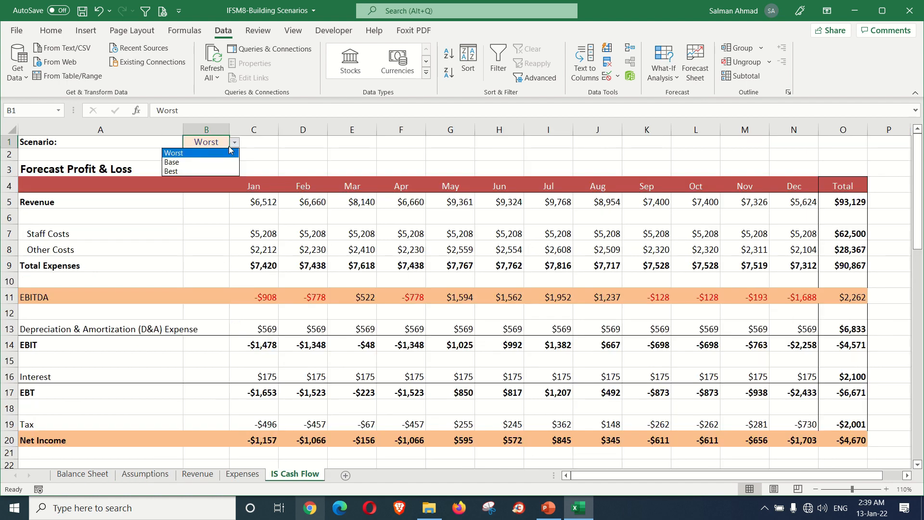
pyautogui.click(202, 169)
# Step: Check average cups per day in B9 and Monthly Rent in B23 of Assumptions against the Best column of the scenarios table
pyautogui.click(171, 473)
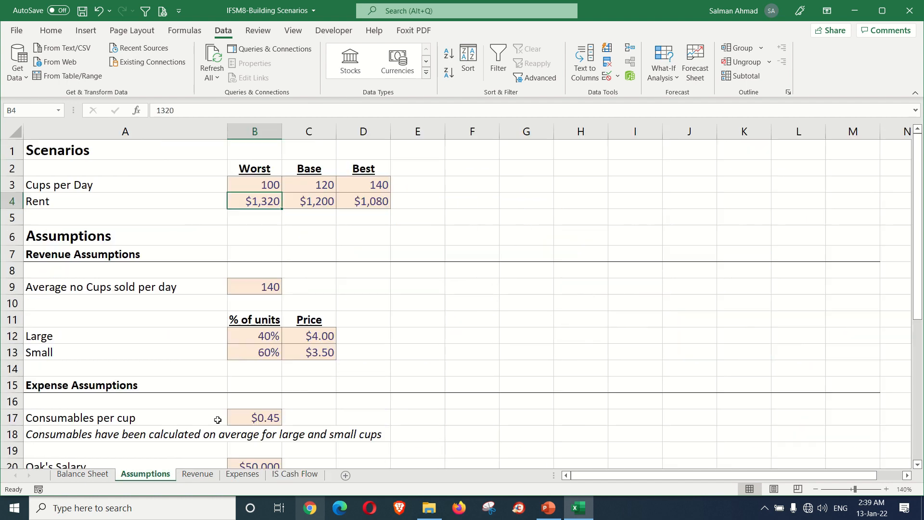
pyautogui.click(266, 288)
pyautogui.scroll(-2, 271, 399)
pyautogui.scroll(-1, 271, 403)
pyautogui.click(269, 411)
pyautogui.scroll(2, 298, 397)
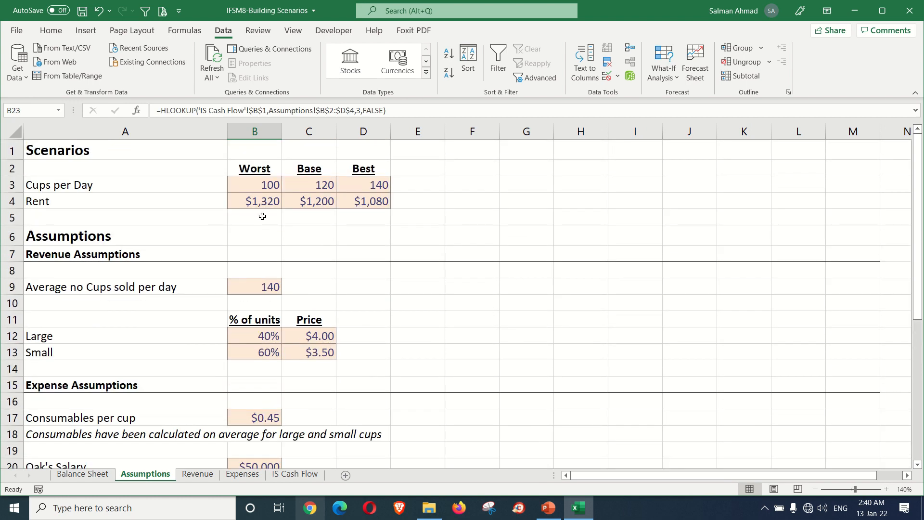
pyautogui.click(343, 202)
pyautogui.click(360, 185)
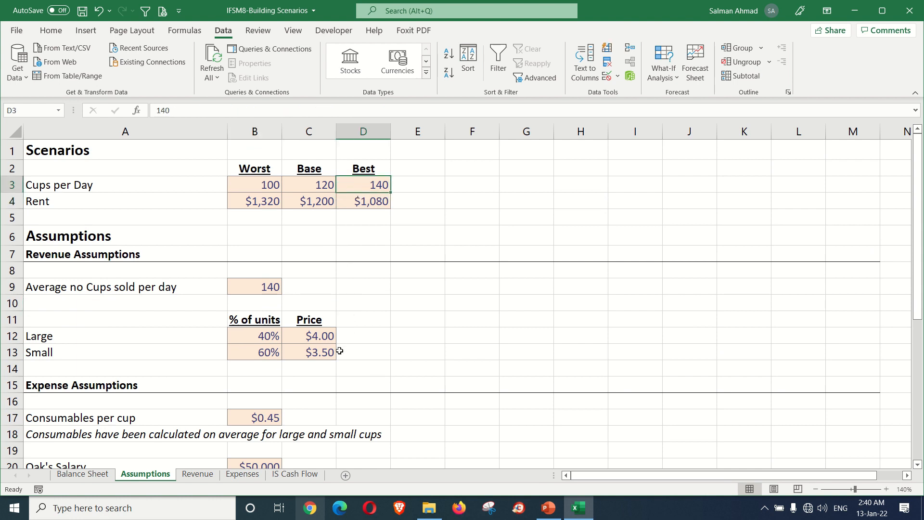
pyautogui.click(270, 290)
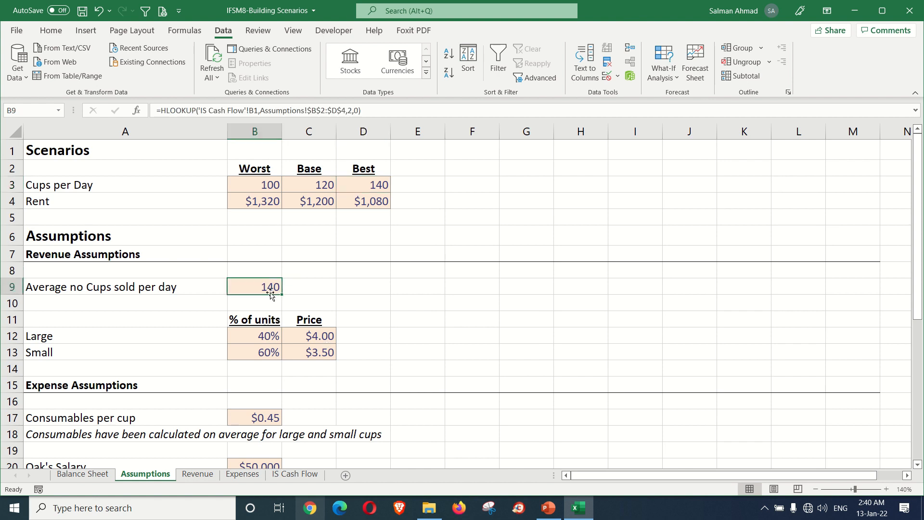
pyautogui.scroll(-1, 270, 443)
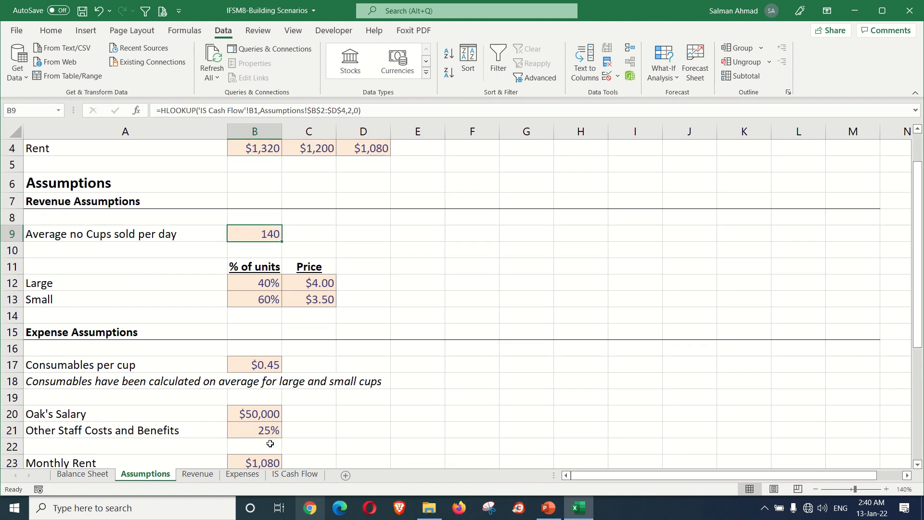
pyautogui.scroll(-1, 270, 443)
pyautogui.click(264, 410)
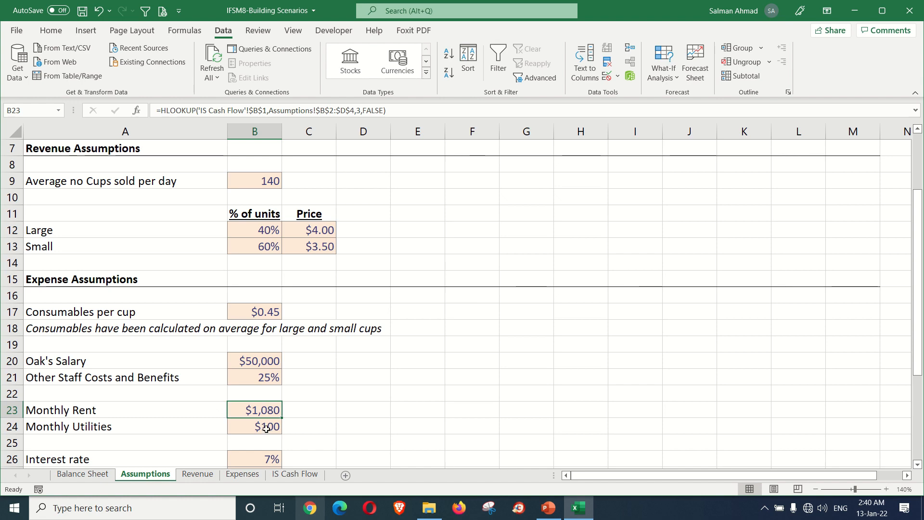
pyautogui.scroll(2, 266, 428)
# Step: Compare retained earnings on the Balance Sheet with total net income in IS Cash Flow, and examine the error check cells B32:C32
pyautogui.click(96, 474)
pyautogui.scroll(-1, 173, 417)
pyautogui.scroll(-1, 173, 417)
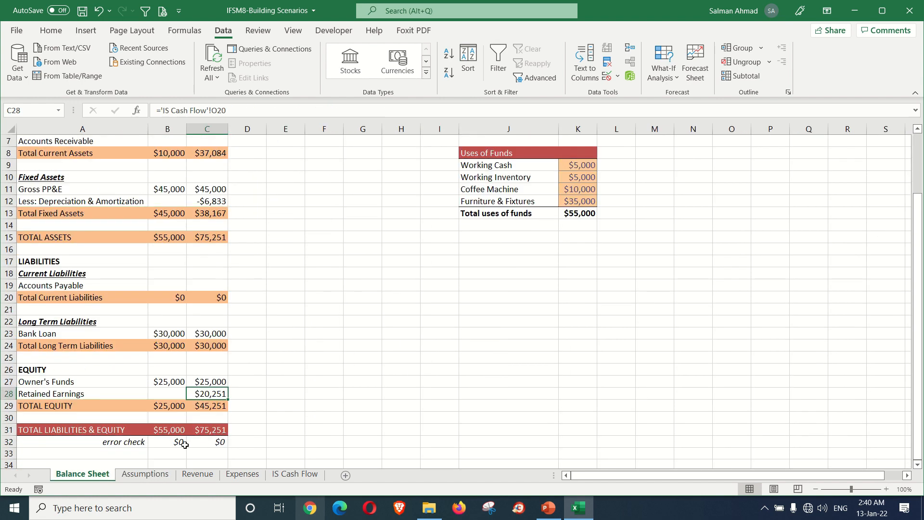
pyautogui.click(285, 475)
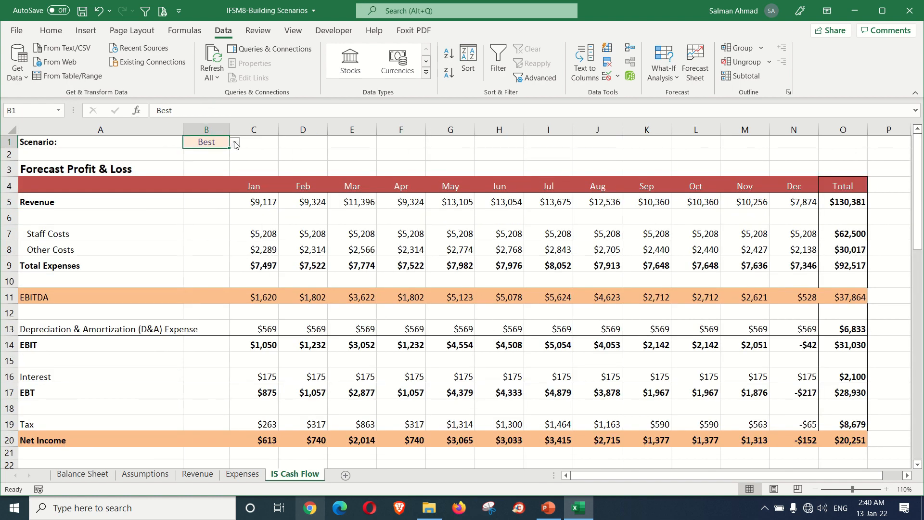
pyautogui.click(82, 474)
pyautogui.moveTo(172, 440); pyautogui.dragTo(207, 441)
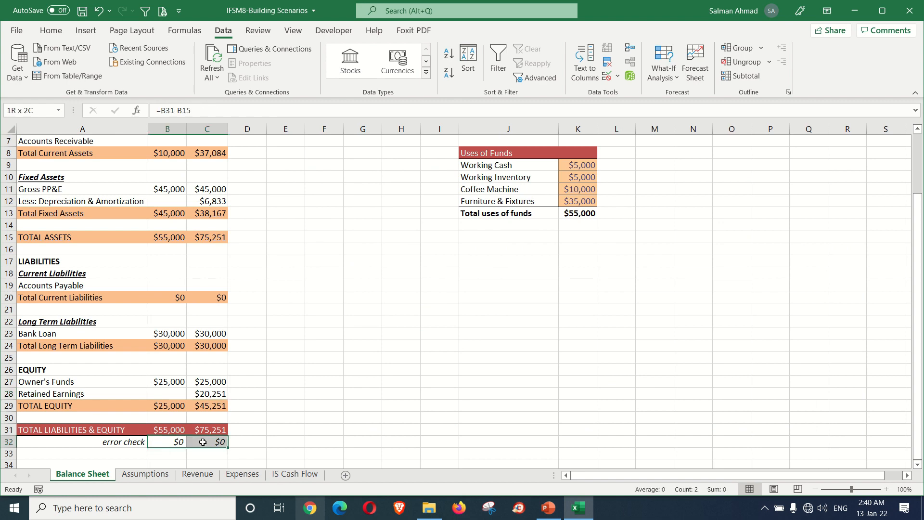
# Step: Switch the scenario in B1 of IS Cash Flow to Worst and examine the error check cells B32:C32 on the Balance Sheet
pyautogui.click(290, 475)
pyautogui.click(234, 142)
pyautogui.click(203, 154)
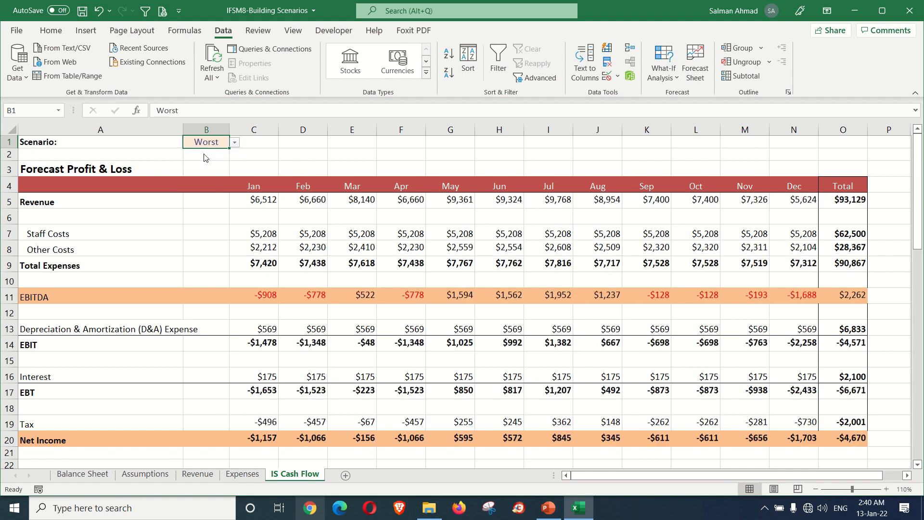
pyautogui.click(100, 477)
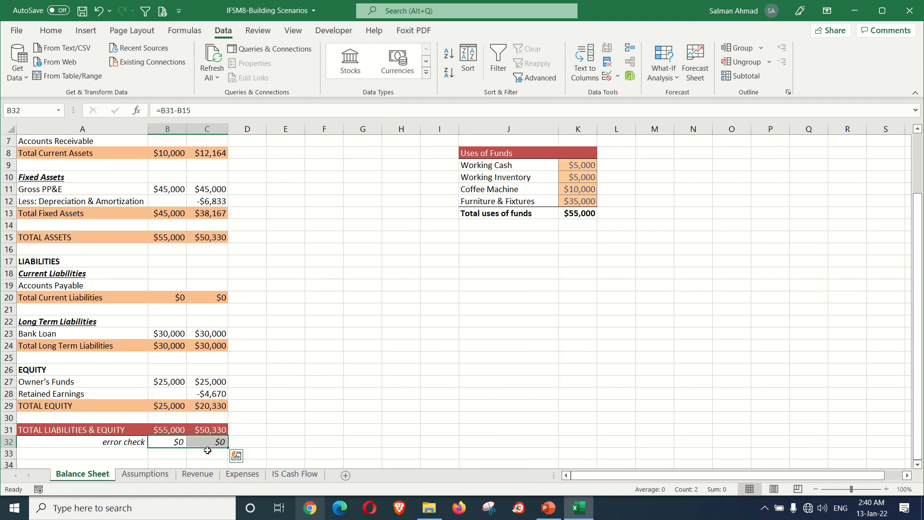
pyautogui.click(210, 446)
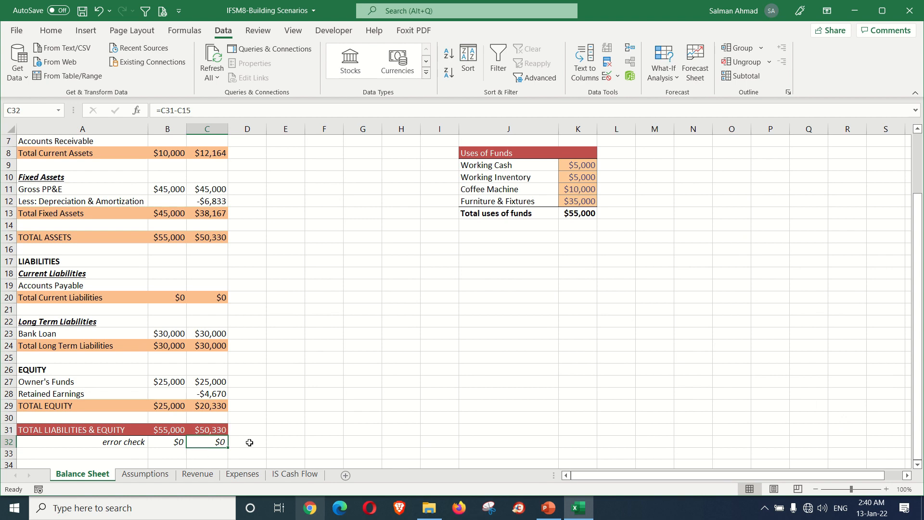
# Step: Switch the IS Cash Flow scenario in B1 to Base and examine the Balance Sheet error check cells B32:C32 again
pyautogui.click(291, 474)
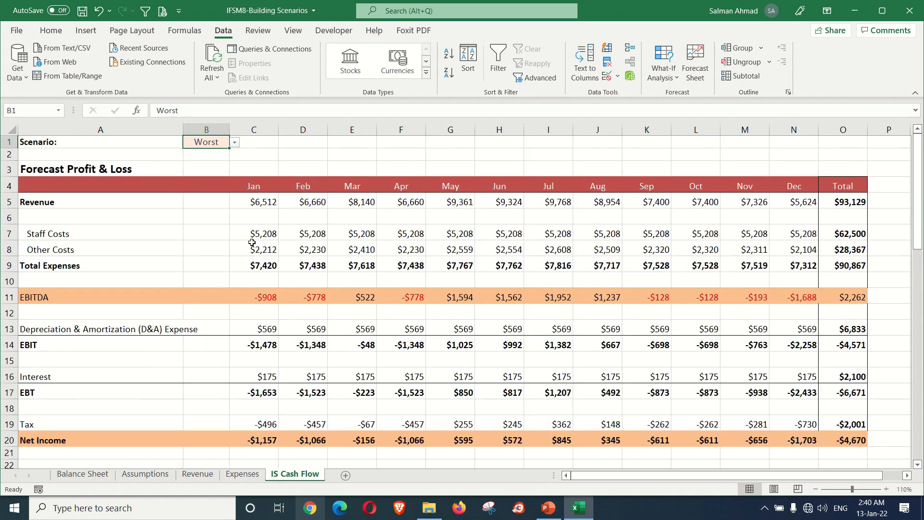
pyautogui.click(235, 142)
pyautogui.click(214, 161)
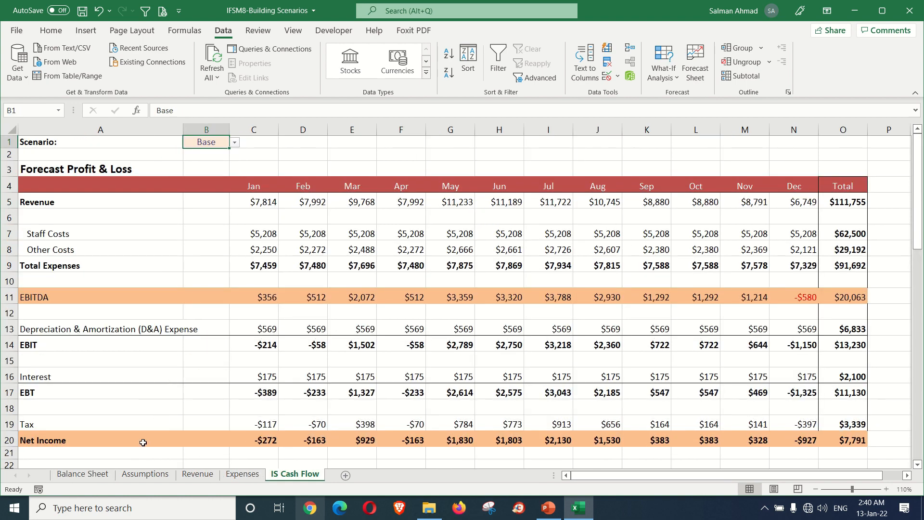
pyautogui.click(83, 474)
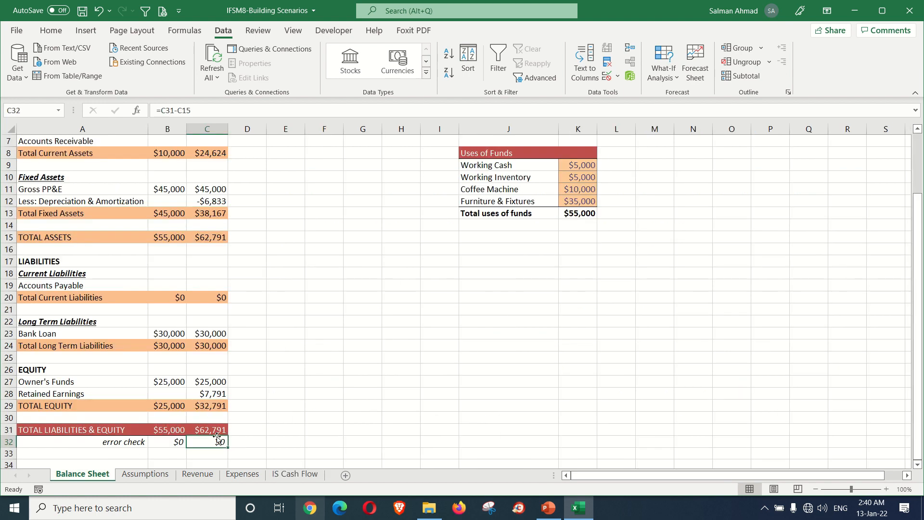
pyautogui.moveTo(176, 443); pyautogui.dragTo(205, 439)
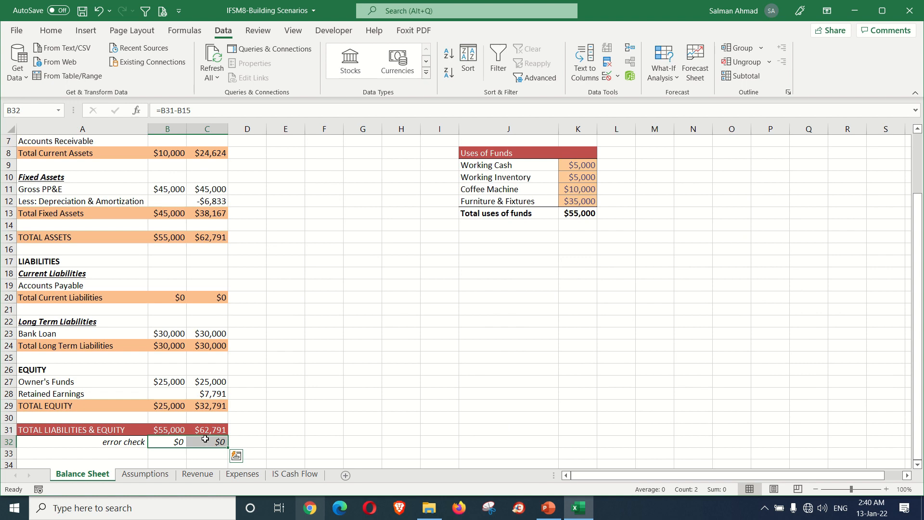
# Step: Look through the Revenue and Expenses sheets, and inspect total net income in O20 of IS Cash Flow under the Base scenario
pyautogui.click(212, 475)
pyautogui.click(241, 476)
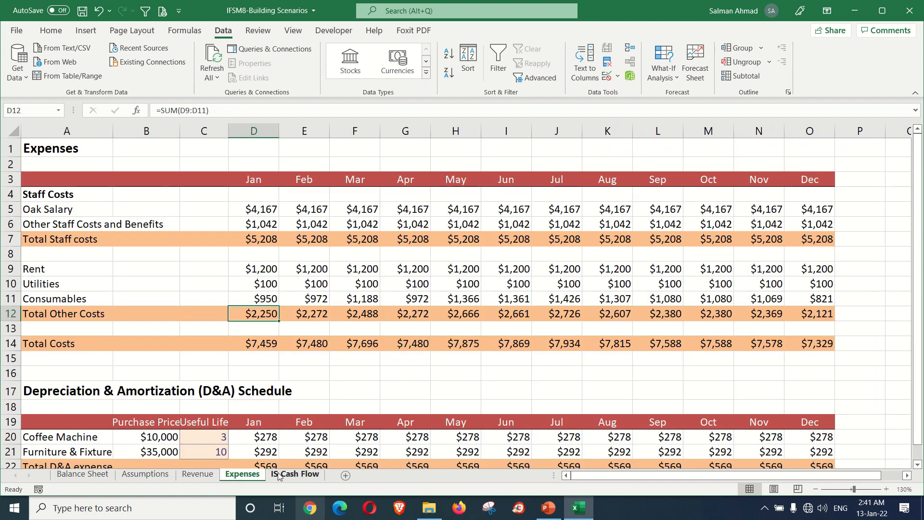
pyautogui.click(285, 475)
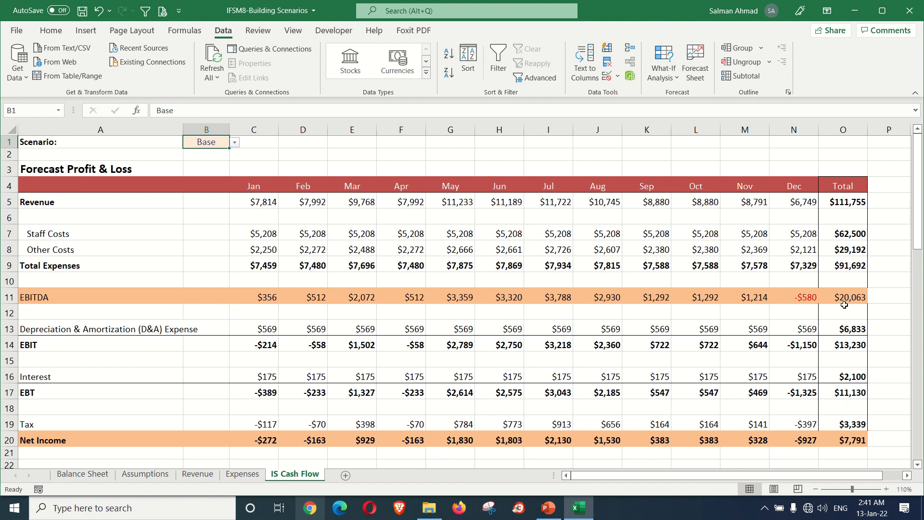
pyautogui.click(851, 441)
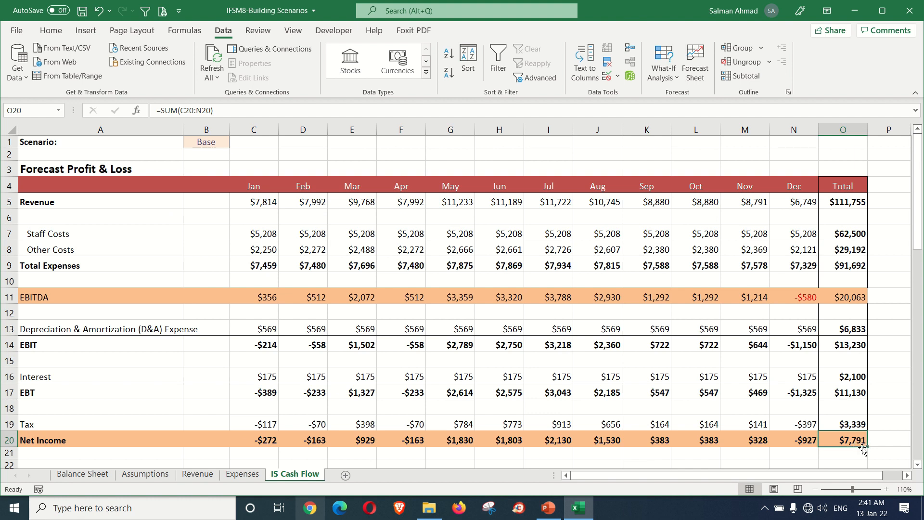
# Step: Switch the scenario in B1 from Base to Worst and inspect total net income in O20
pyautogui.click(223, 145)
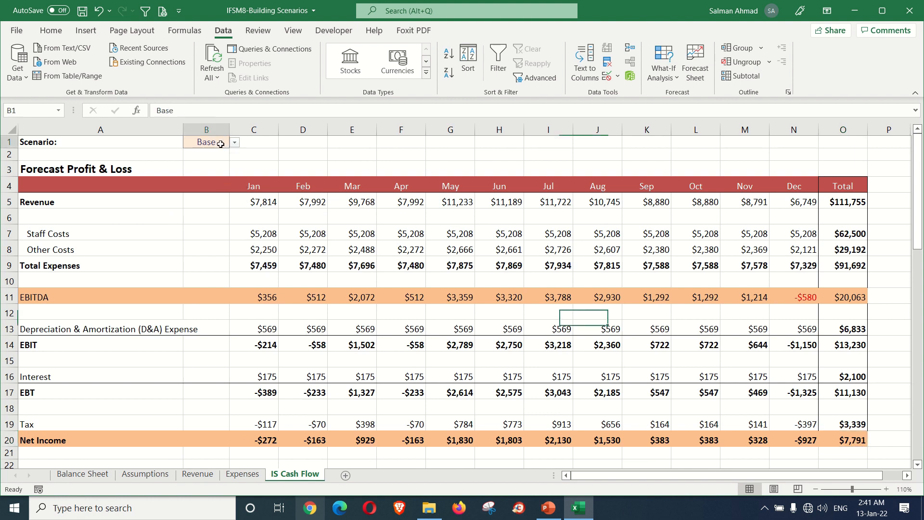
pyautogui.click(235, 142)
pyautogui.click(218, 153)
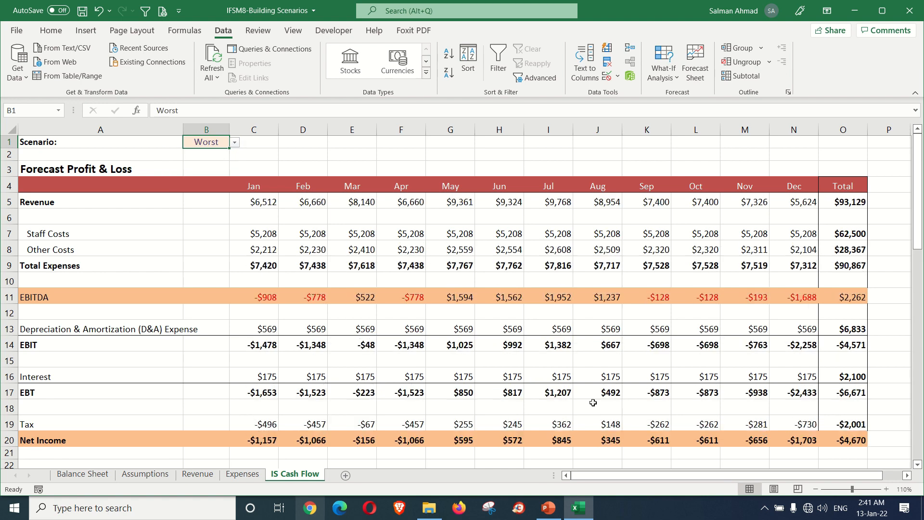
pyautogui.click(846, 441)
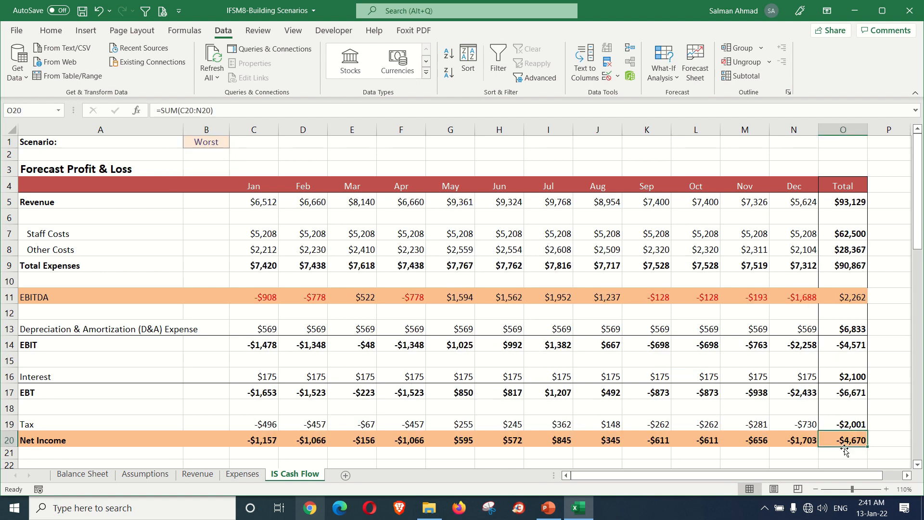
# Step: Set the scenario in B1 of IS Cash Flow to Best and save the workbook
pyautogui.click(203, 145)
pyautogui.click(235, 142)
pyautogui.click(199, 174)
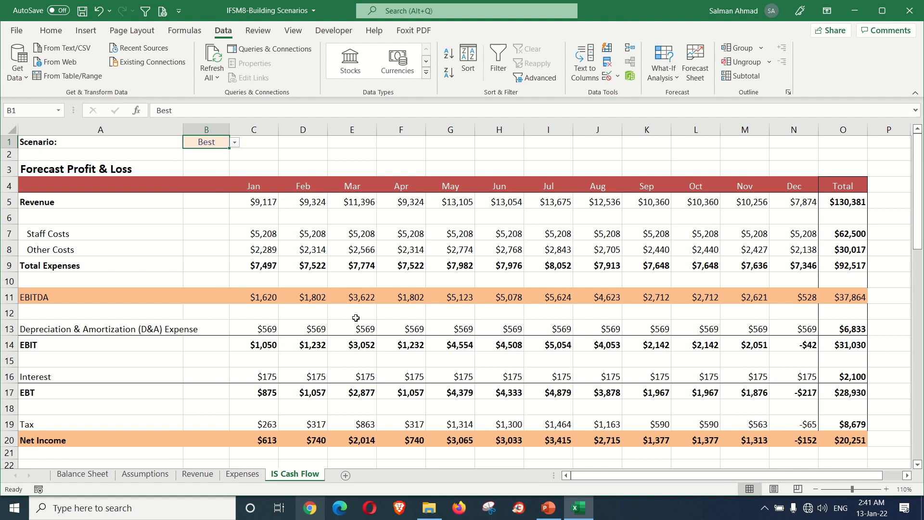
pyautogui.hotkey('ctrl', 's')
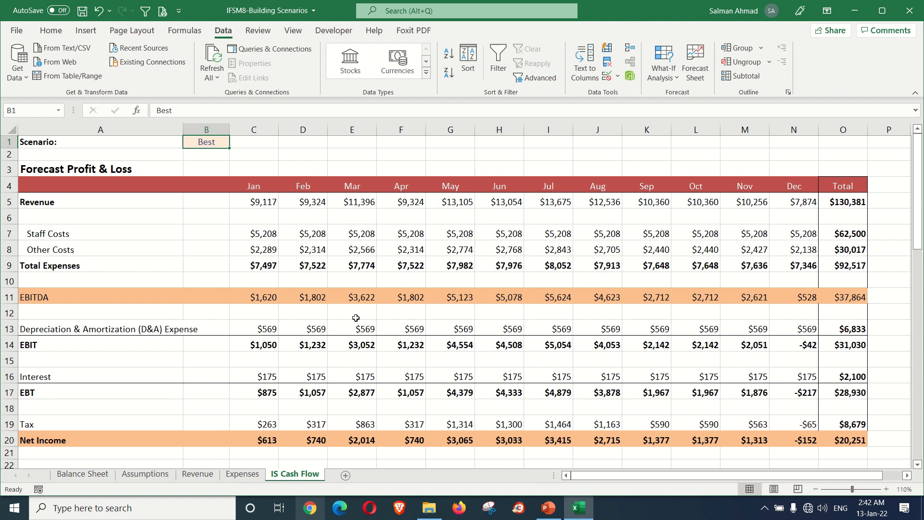